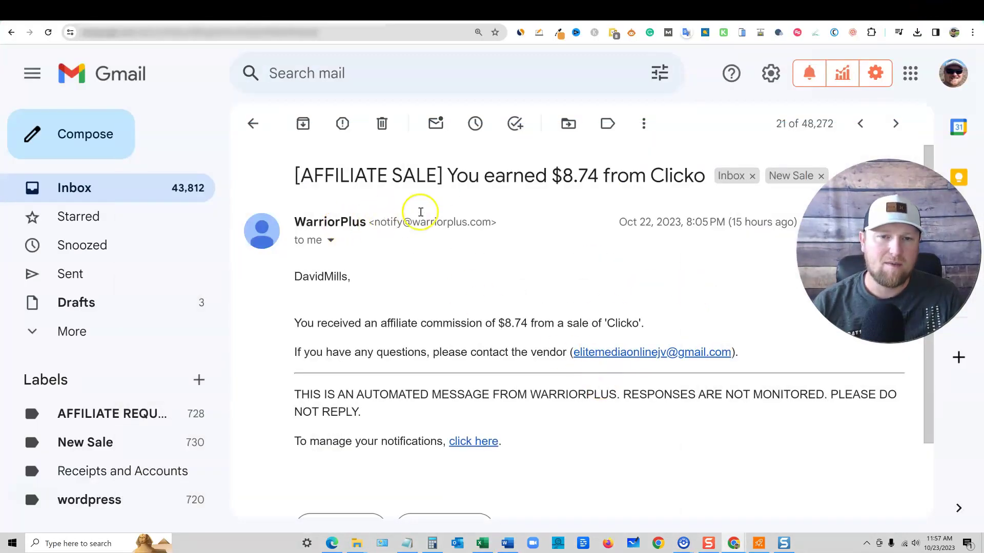
Highlight the AFFILIATE SALE tag, $8.74 commission and Clicko name, then return to the inbox
left_click_drag(296, 175, 443, 176)
mouse_move(564, 176)
left_mouse_down()
mouse_move(615, 176)
mouse_move(599, 176)
left_mouse_up()
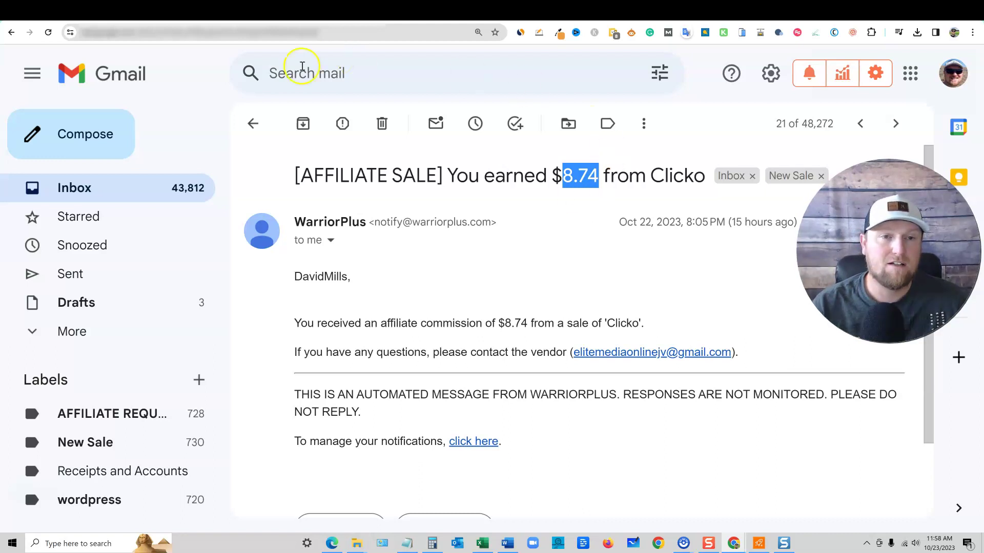
left_click(252, 124)
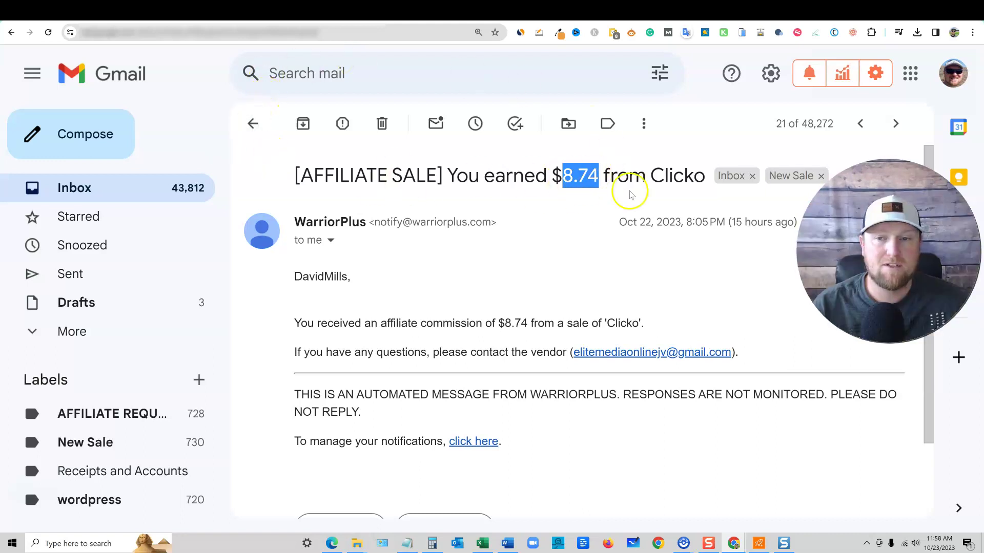
left_click(705, 178)
left_click_drag(706, 178, 642, 173)
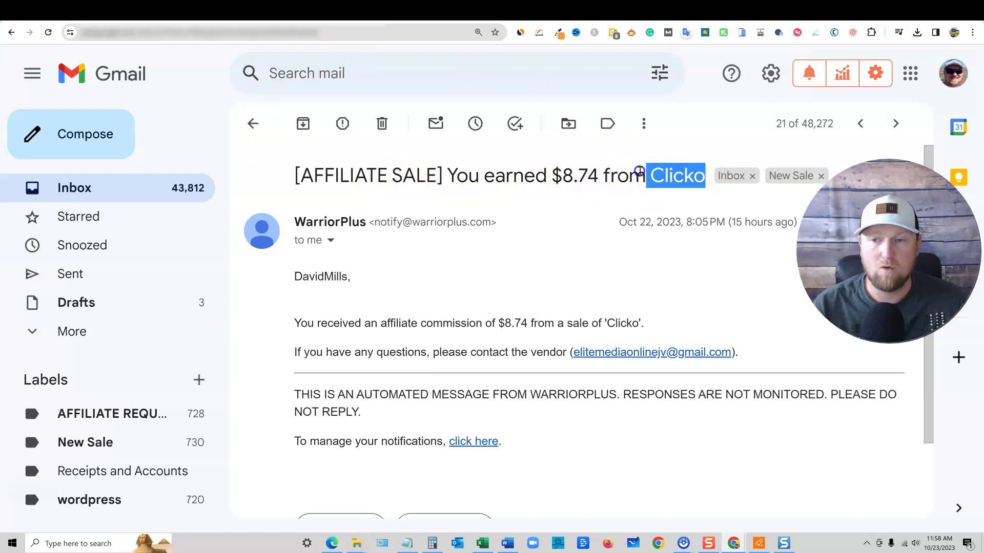
left_click(254, 126)
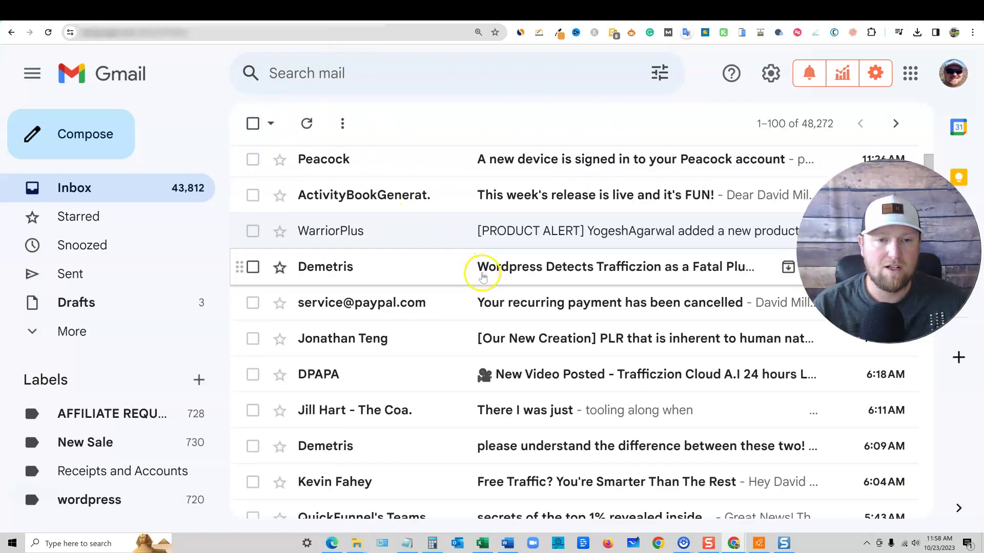
scroll(472, 266, "down", 3)
scroll(483, 276, "down", 3)
Review the $8.21 AI Affiliate Suite sale email, then reopen the $8.74 Clicko email
left_click(548, 362)
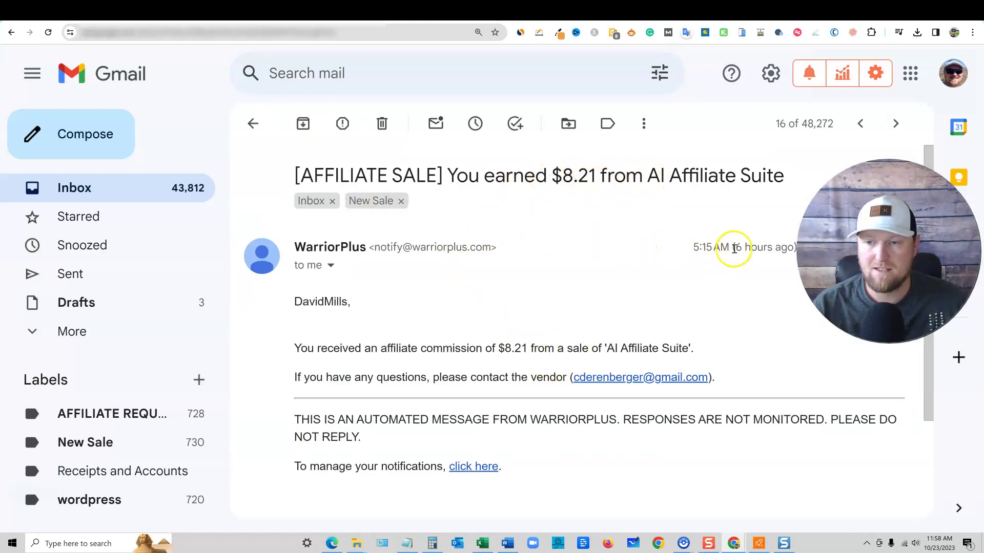
left_click_drag(731, 247, 797, 248)
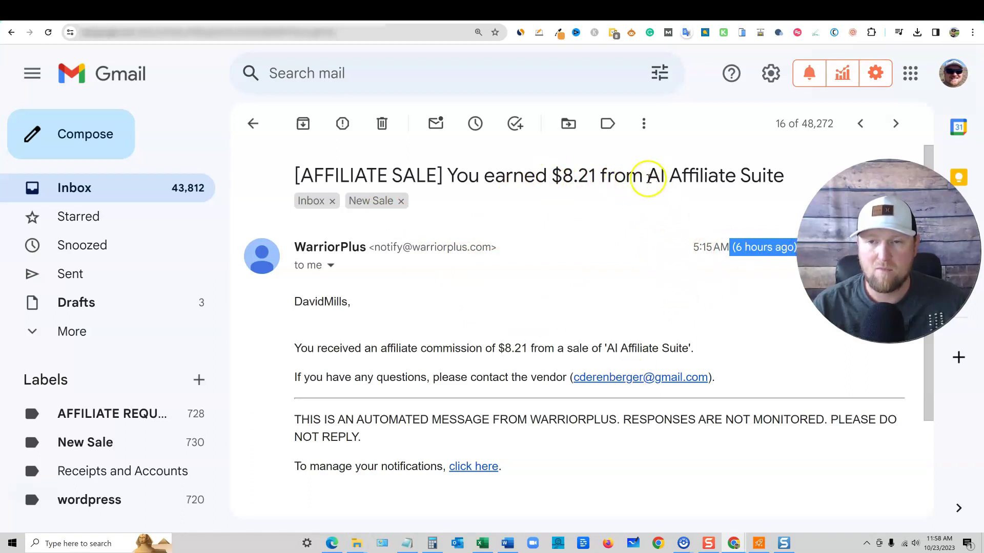
left_click_drag(647, 176, 784, 177)
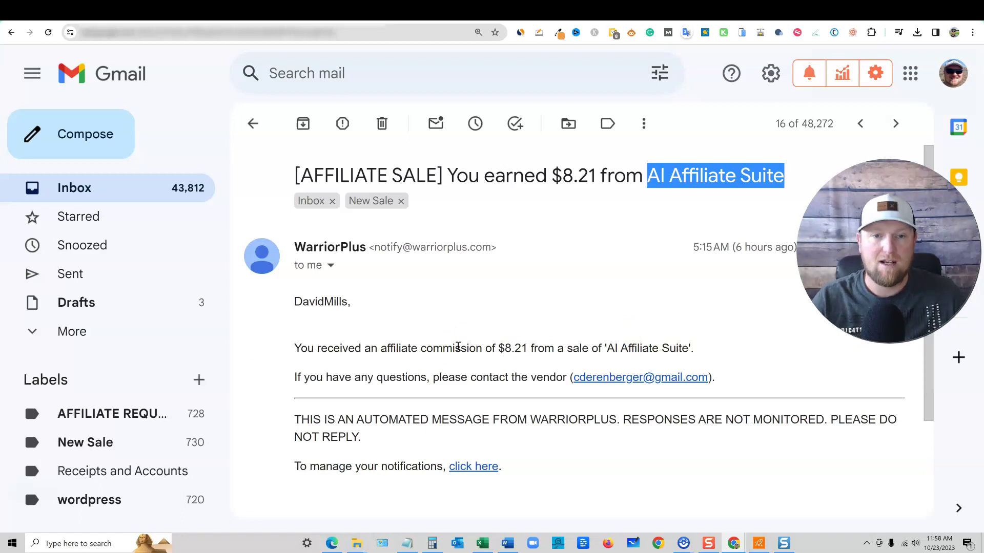
left_click(253, 123)
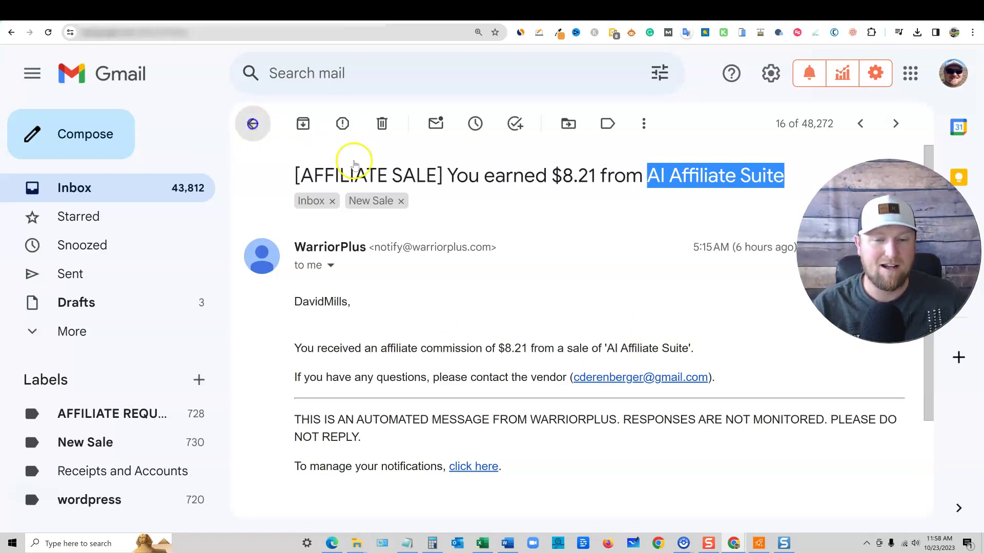
left_click_drag(656, 176, 701, 173)
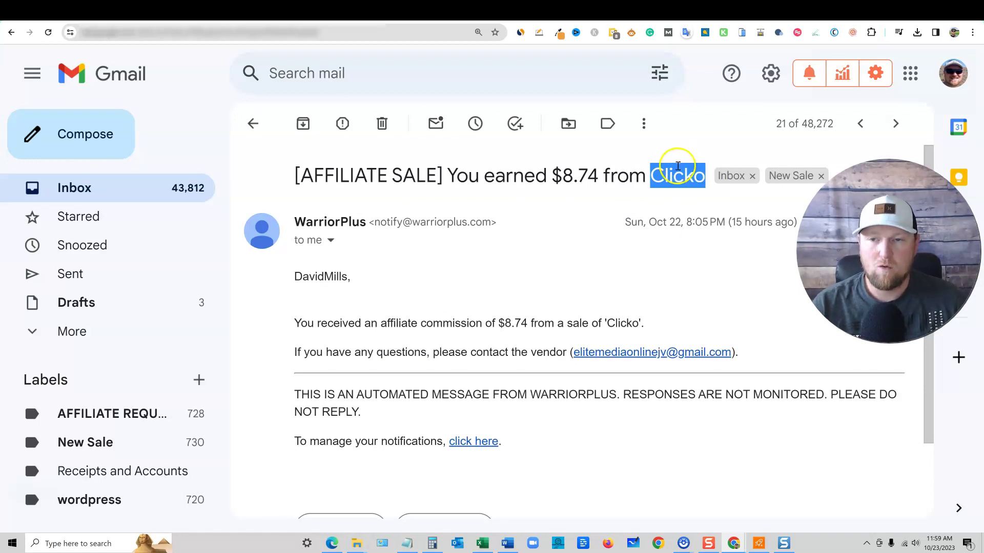
Bring up the YouTube tab with the 'Clicko review' search results
left_click(819, 11)
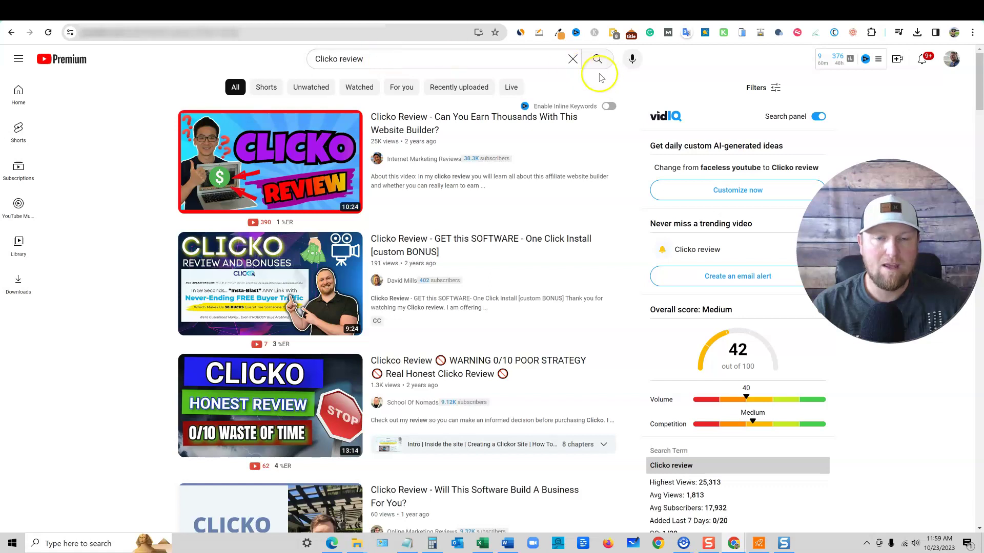
mouse_move(458, 245)
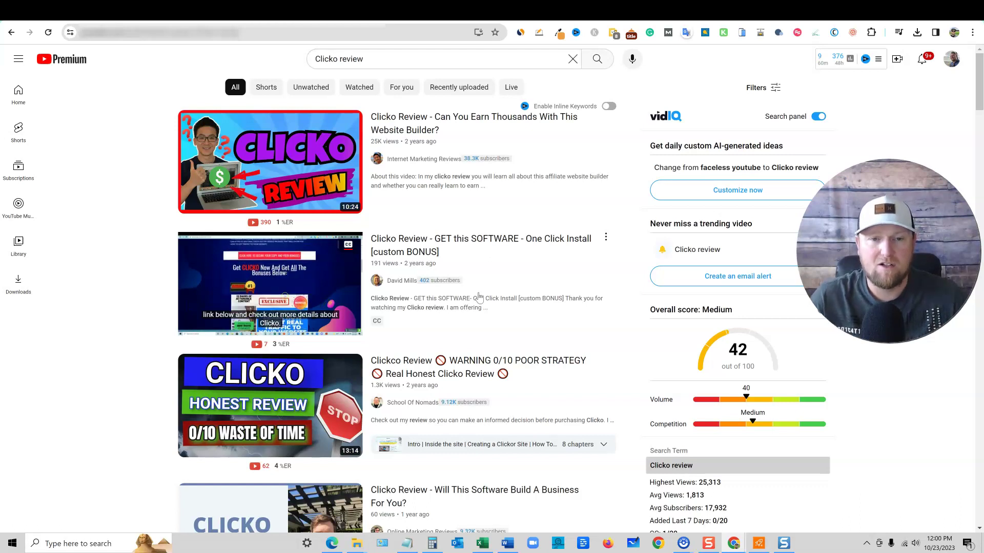
Open the two-year-old Clicko review and follow its bonuscrate link to the Clicko sales page
left_click(457, 243)
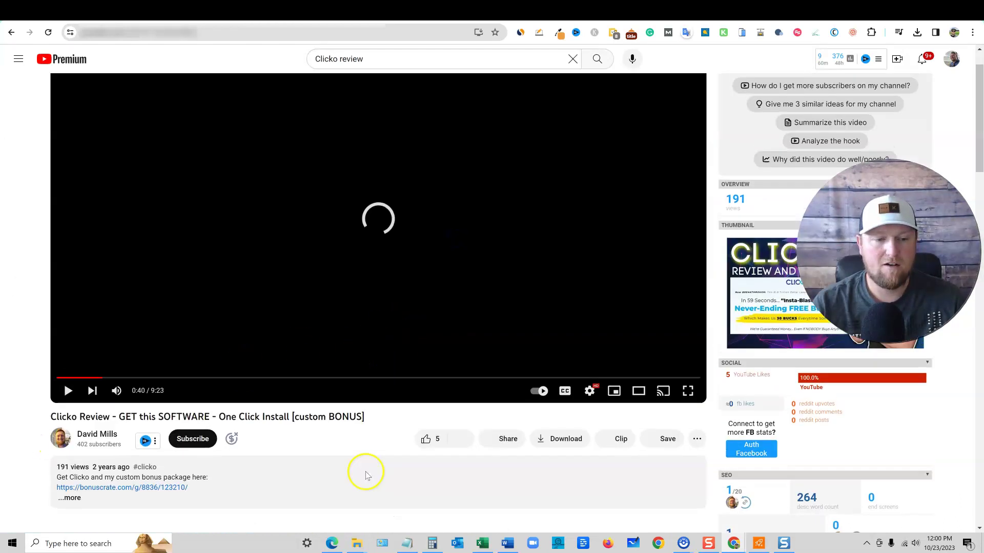
scroll(366, 475, "down", 3)
scroll(366, 475, "down", 1)
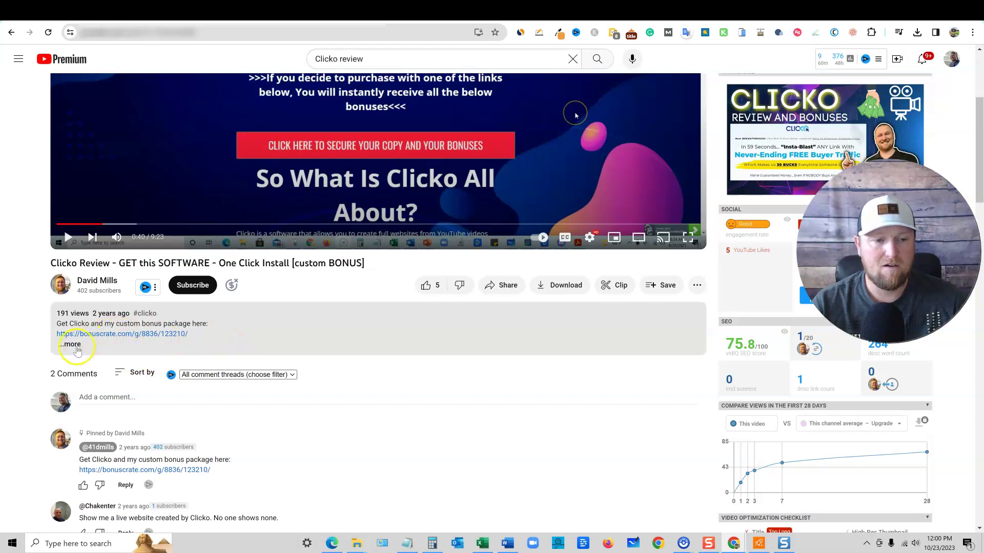
left_click(71, 345)
scroll(179, 296, "down", 1)
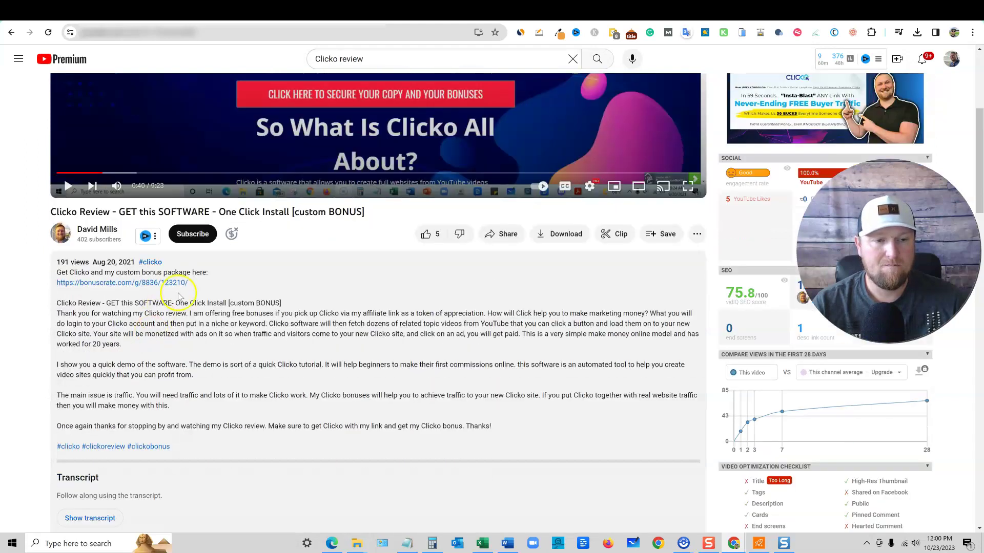
left_click(149, 282)
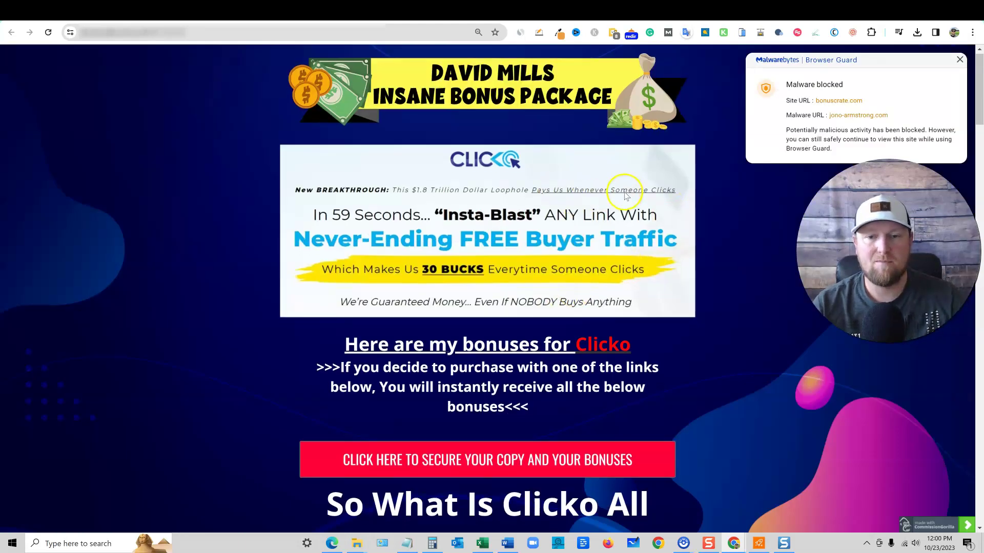
scroll(627, 196, "down", 1)
scroll(613, 205, "down", 1)
scroll(612, 205, "down", 1)
scroll(597, 242, "down", 5)
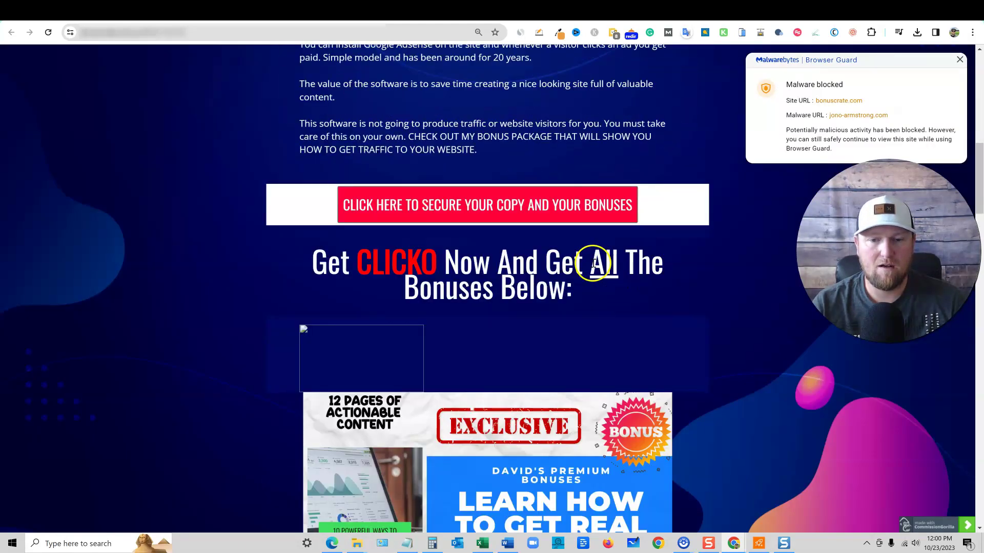
scroll(604, 264, "down", 3)
scroll(479, 294, "up", 3)
scroll(563, 417, "down", 3)
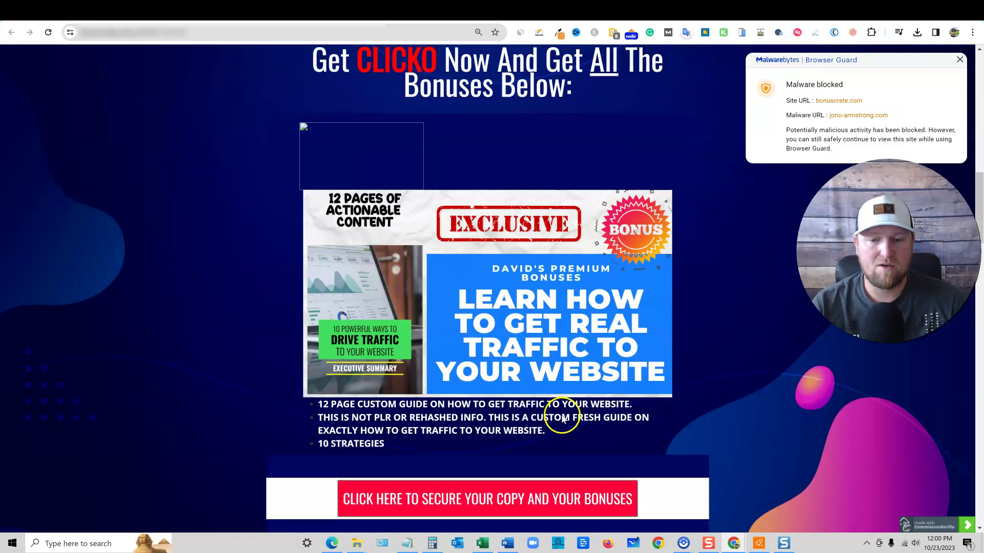
scroll(563, 418, "down", 4)
scroll(562, 417, "down", 4)
scroll(564, 417, "up", 4)
scroll(565, 416, "up", 7)
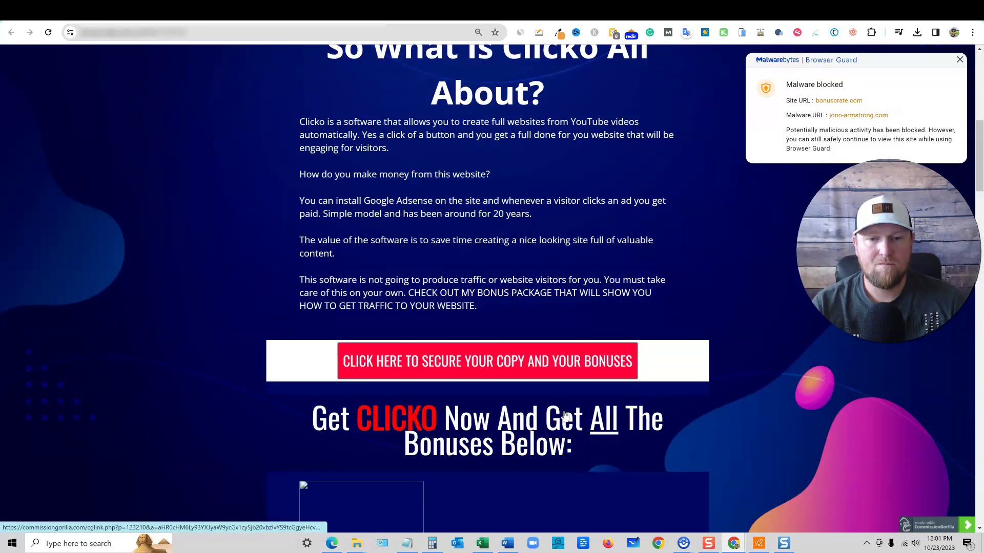
scroll(553, 407, "up", 2)
scroll(542, 393, "down", 2)
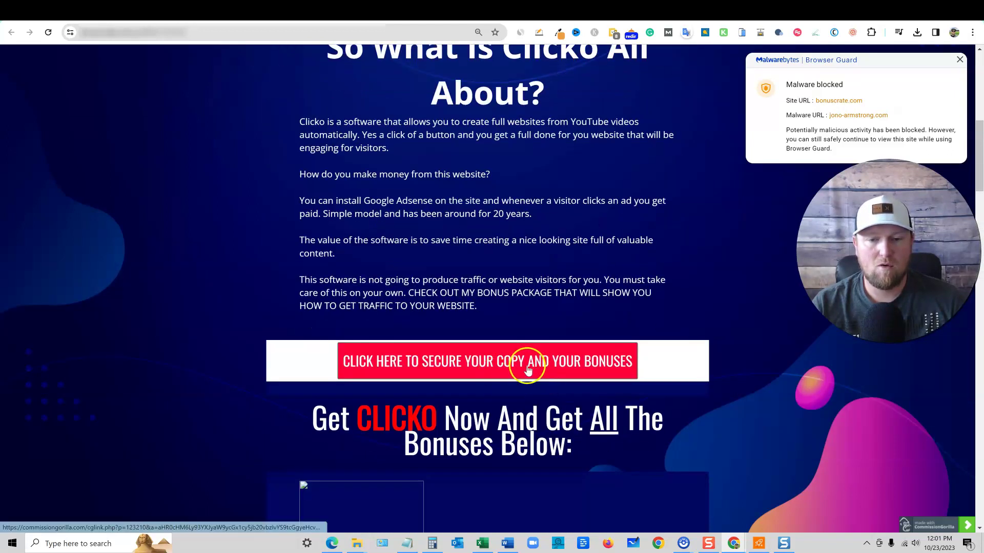
left_click(510, 367)
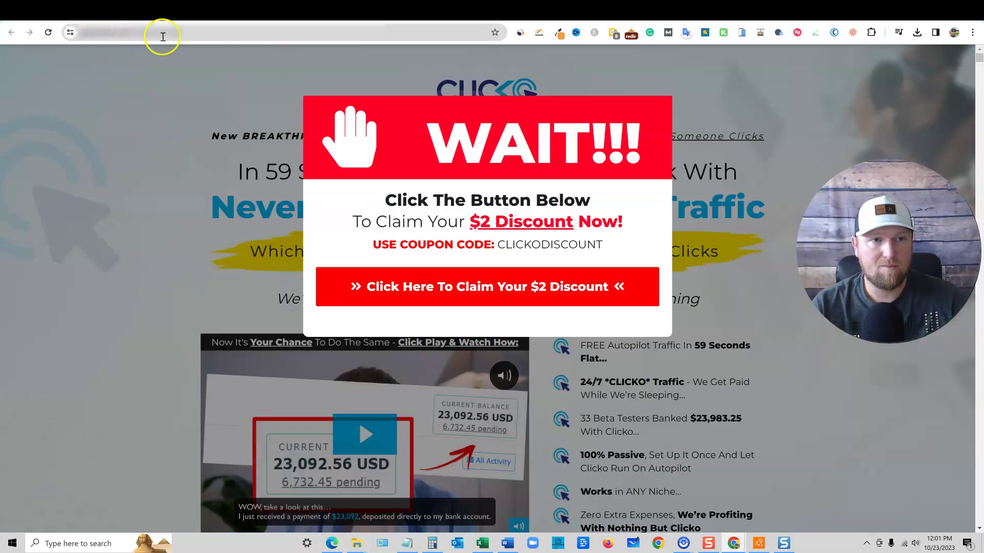
Dismiss the coupon popup, view the $19 one-time price and bonuses, then go back
left_click(736, 301)
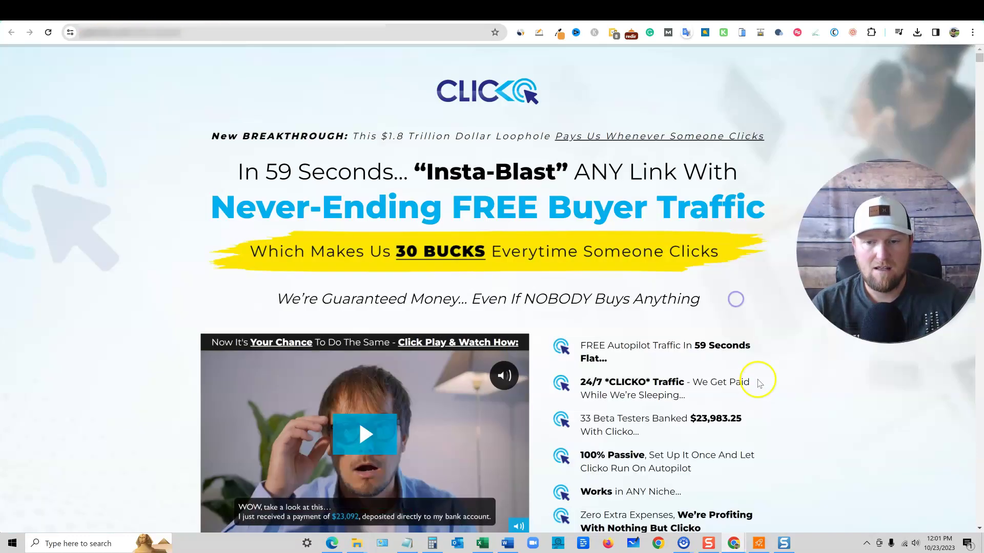
scroll(738, 384, "down", 3)
scroll(738, 385, "down", 3)
left_click(494, 300)
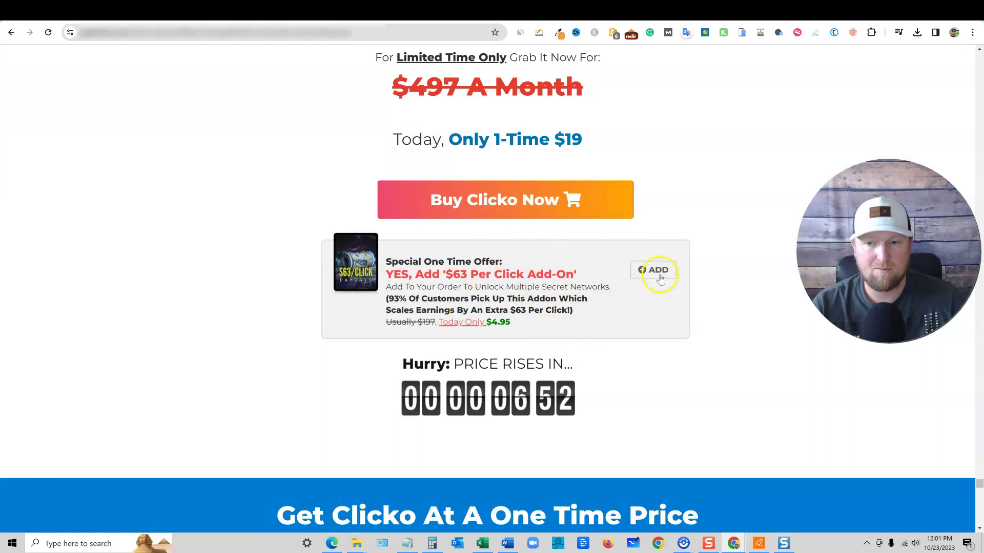
scroll(615, 342, "up", 1)
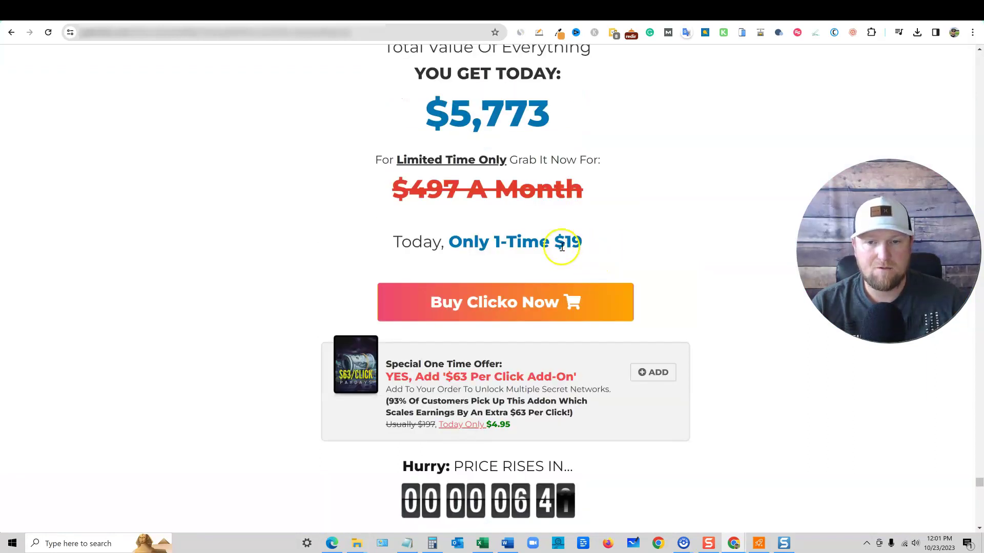
left_click(742, 262)
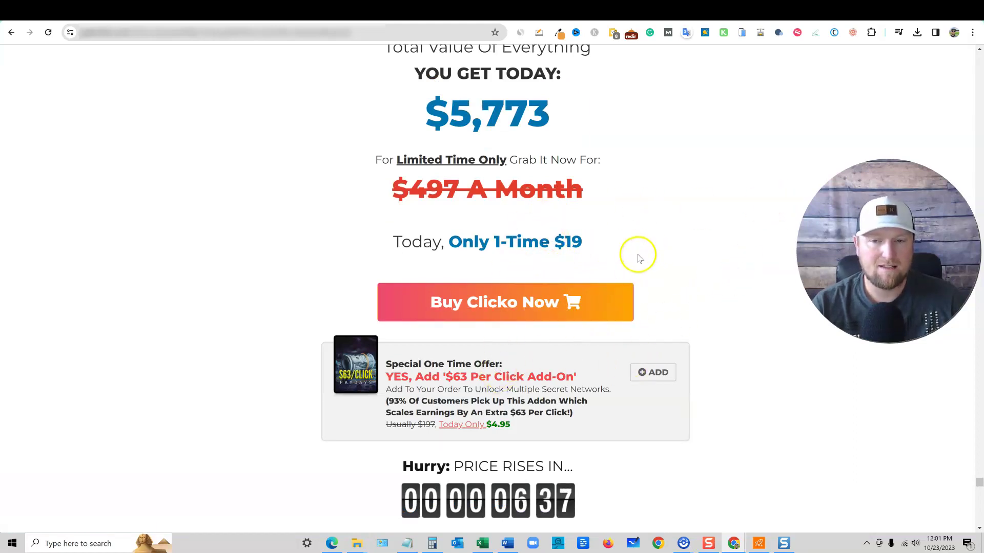
scroll(635, 186, "up", 2)
scroll(635, 186, "up", 5)
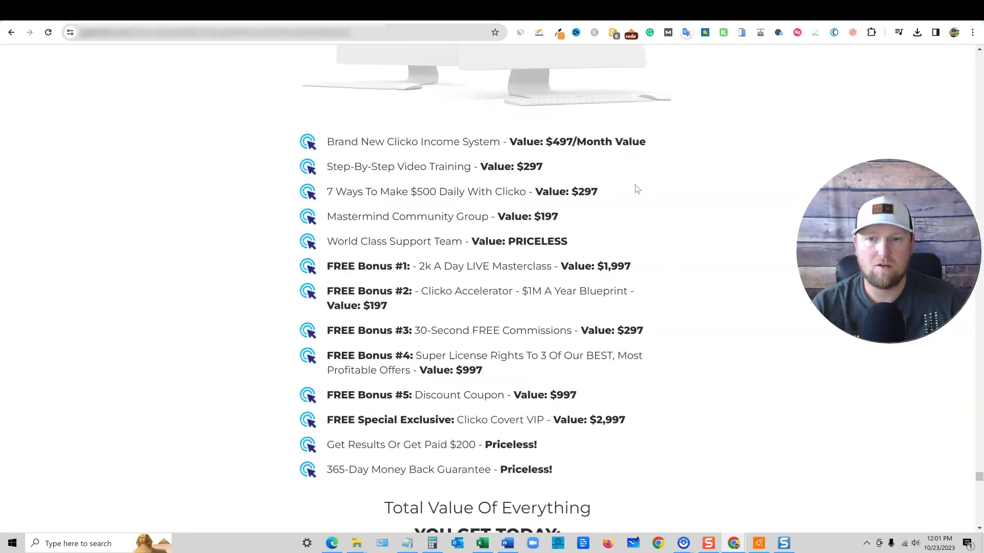
scroll(636, 188, "up", 3)
scroll(635, 188, "down", 1)
scroll(636, 188, "down", 6)
scroll(635, 189, "down", 7)
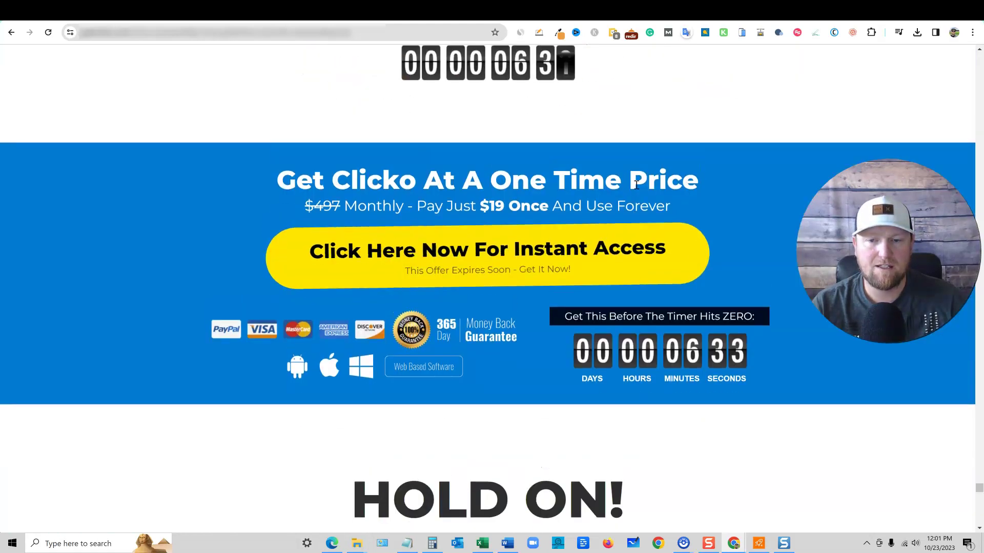
scroll(636, 188, "up", 4)
scroll(655, 249, "up", 6)
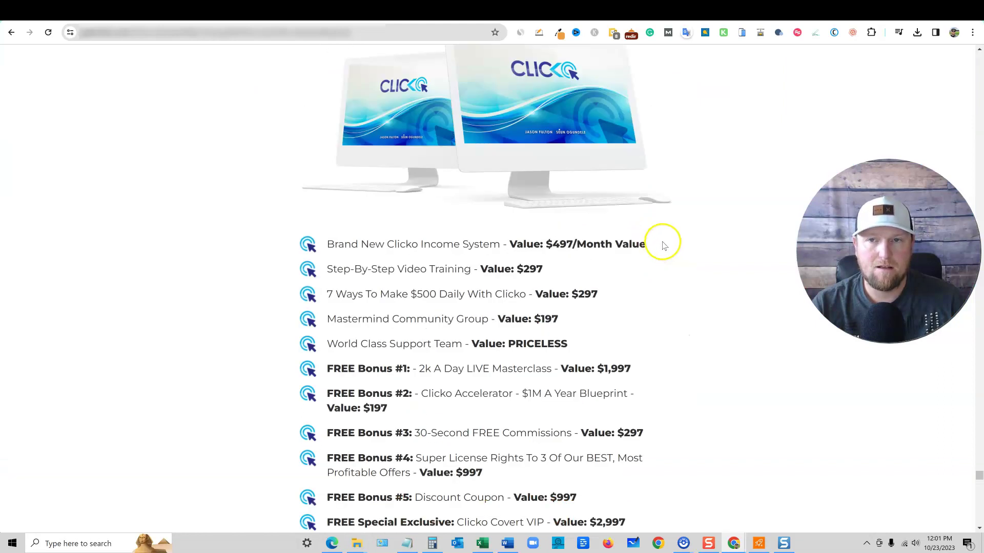
left_click(830, 13)
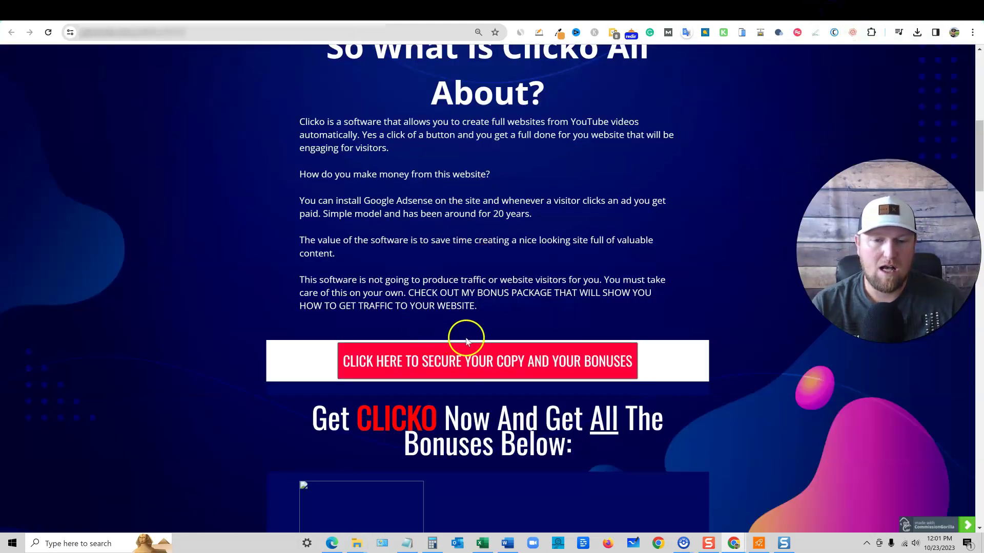
scroll(492, 341, "up", 1)
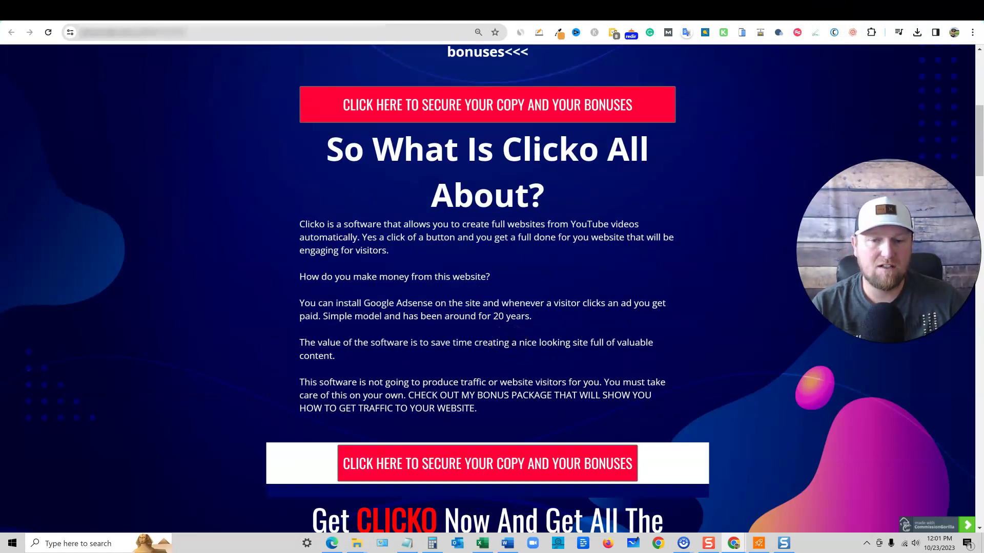
scroll(678, 137, "up", 2)
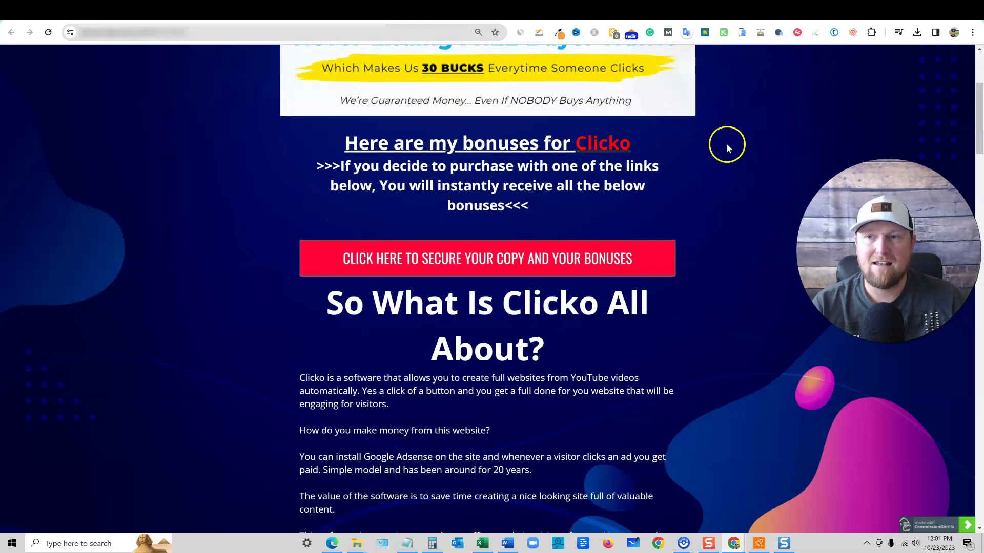
scroll(644, 295, "up", 1)
scroll(642, 334, "up", 2)
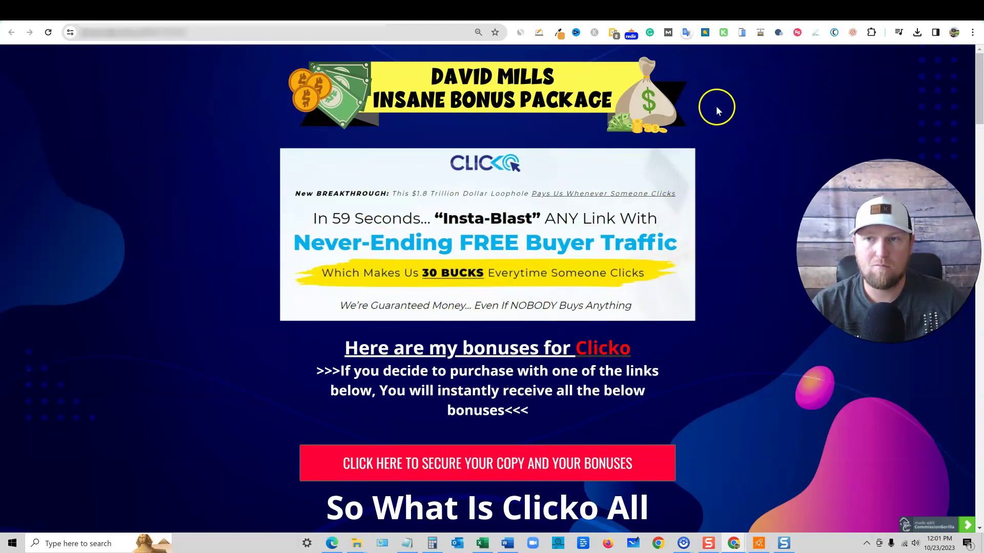
Go from the Clicko review video back to the 'Clicko review' search results
left_click(797, 16)
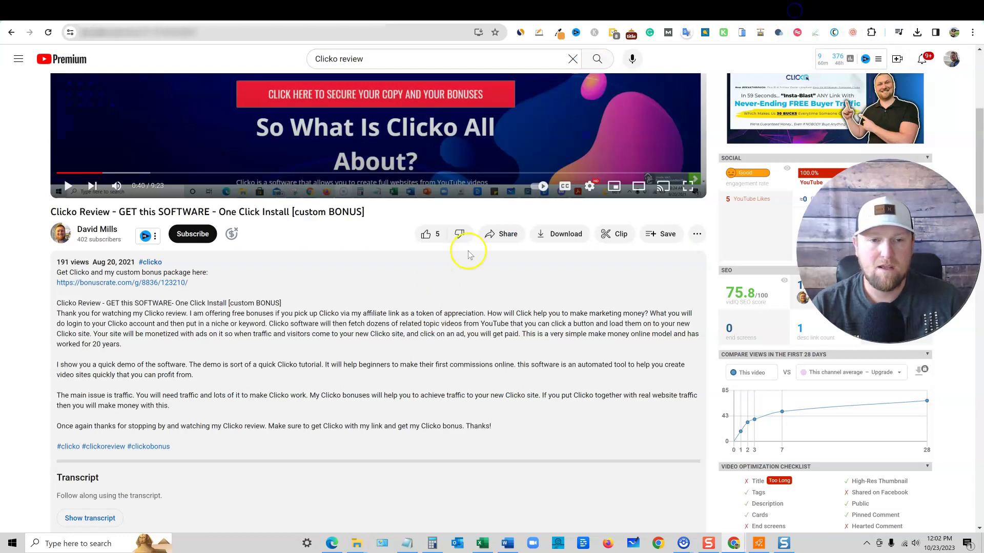
scroll(461, 248, "up", 2)
scroll(193, 266, "up", 1)
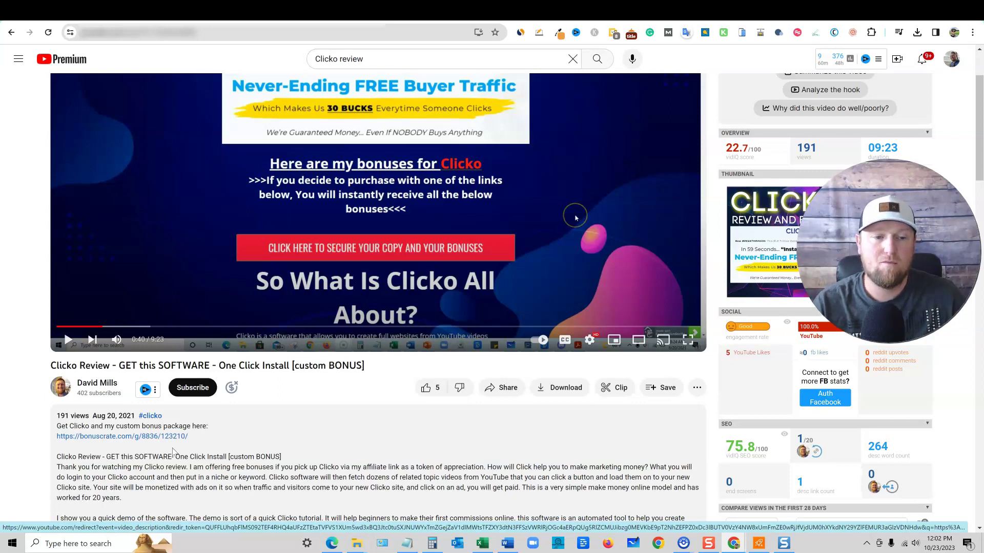
key("alt+Left")
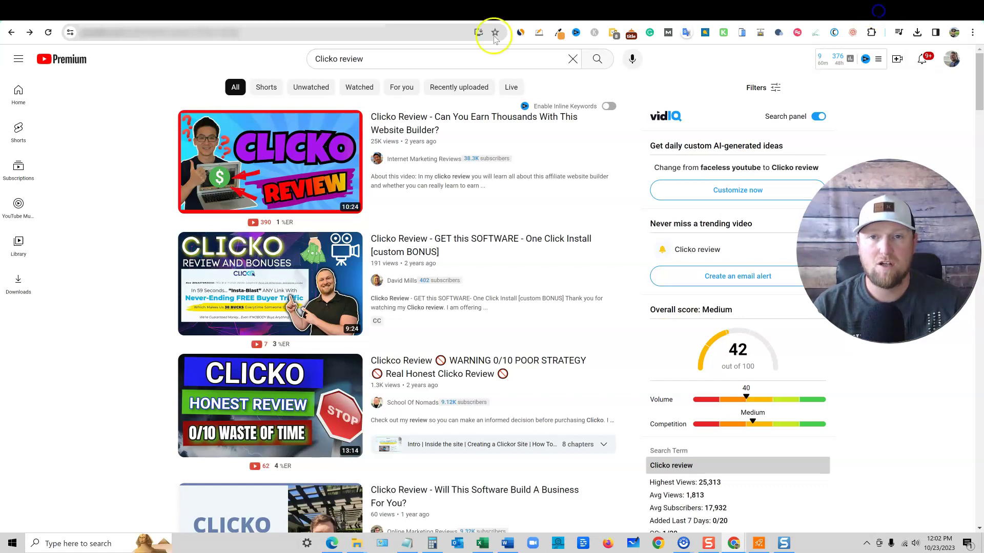
Log in to WarriorPlus in a new tab
key("ctrl+t")
type("w")
key("Return")
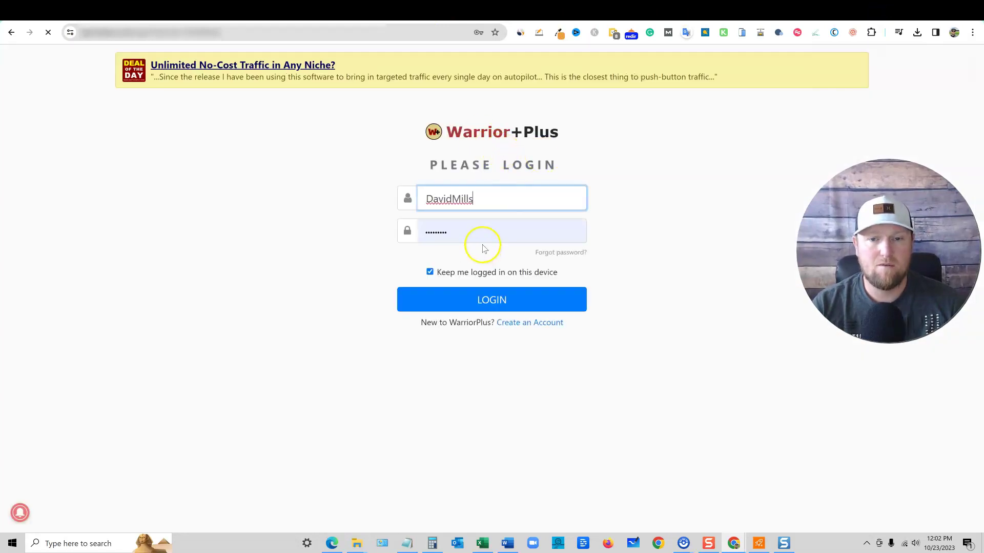
left_click(492, 299)
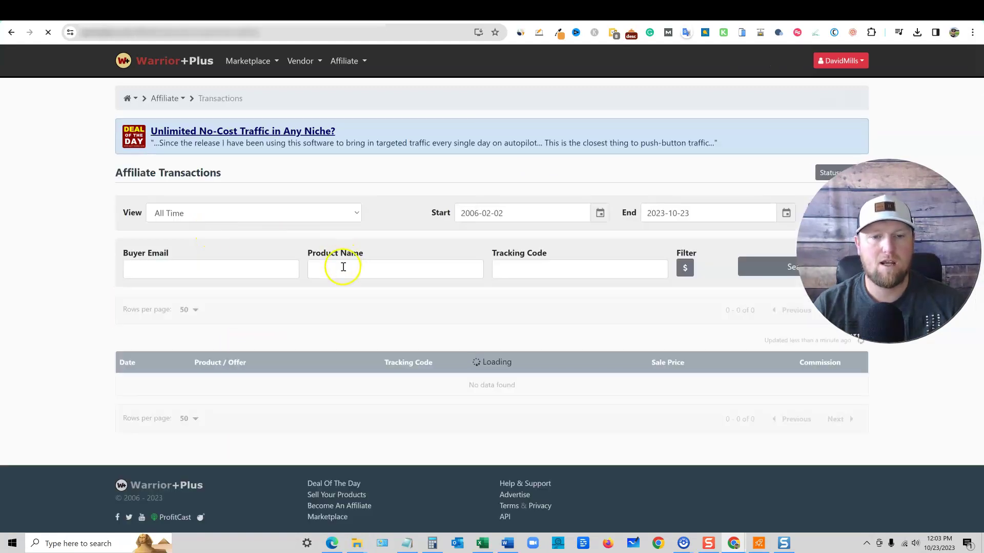
Filter affiliate transactions by product name Clicko and view its $8.74 sales report
left_click(342, 268)
type("Clicko")
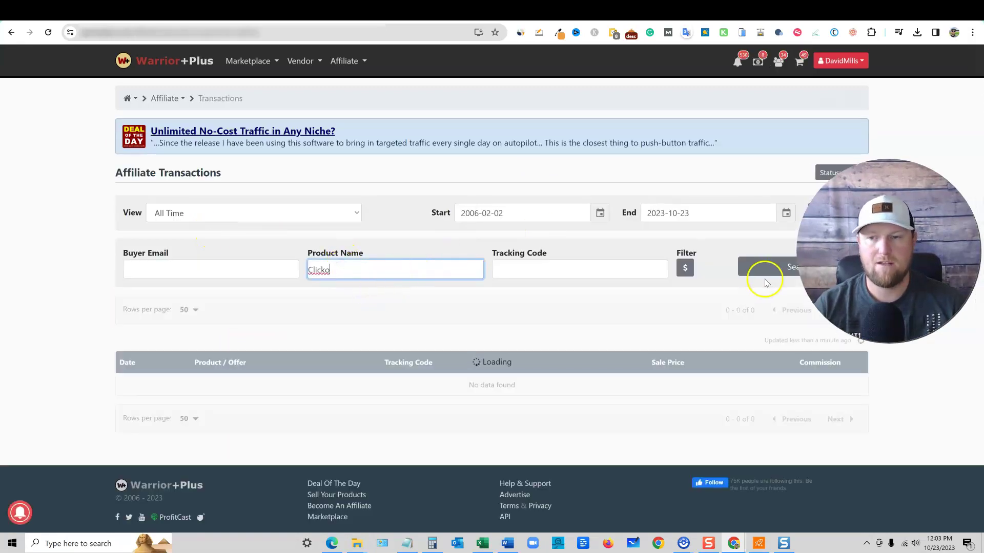
left_click(792, 269)
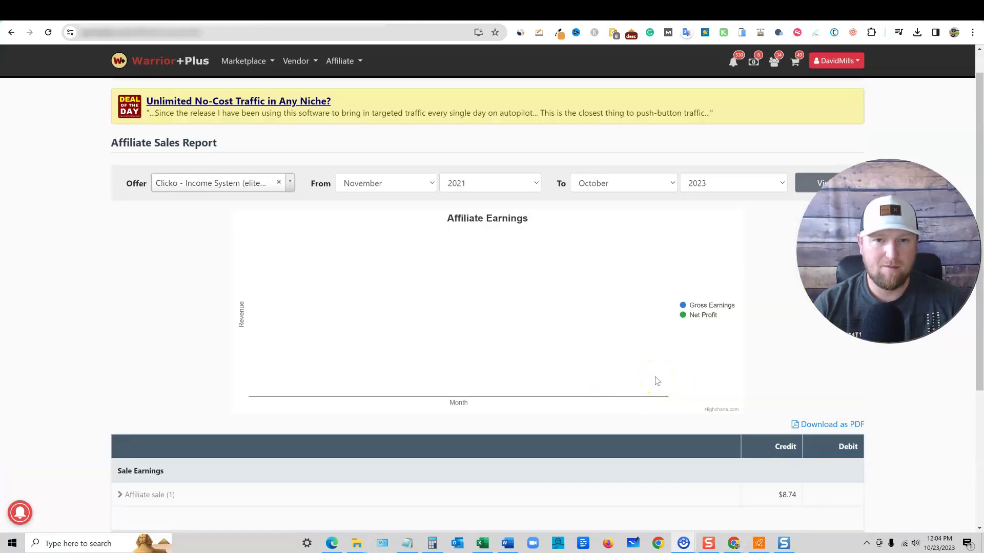
scroll(582, 397, "down", 1)
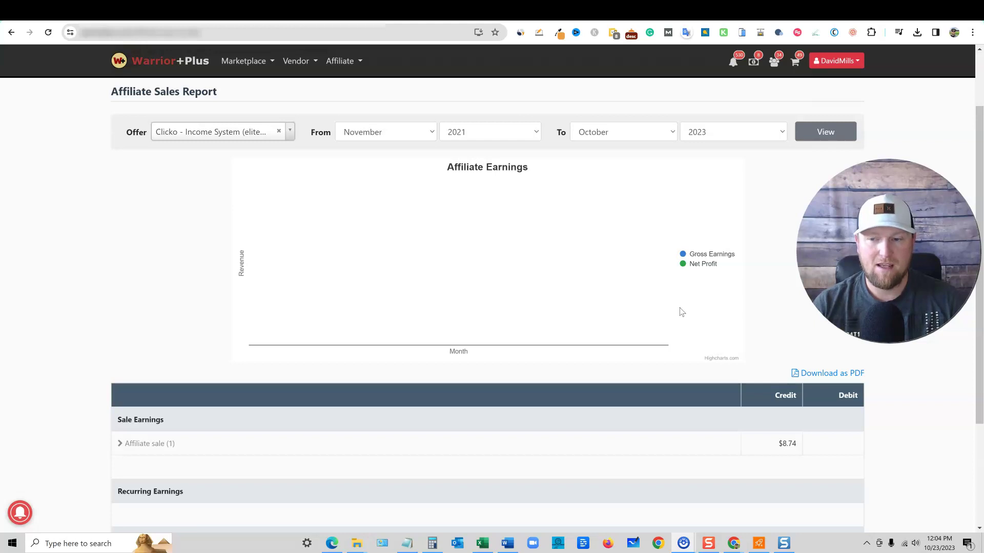
scroll(609, 322, "down", 1)
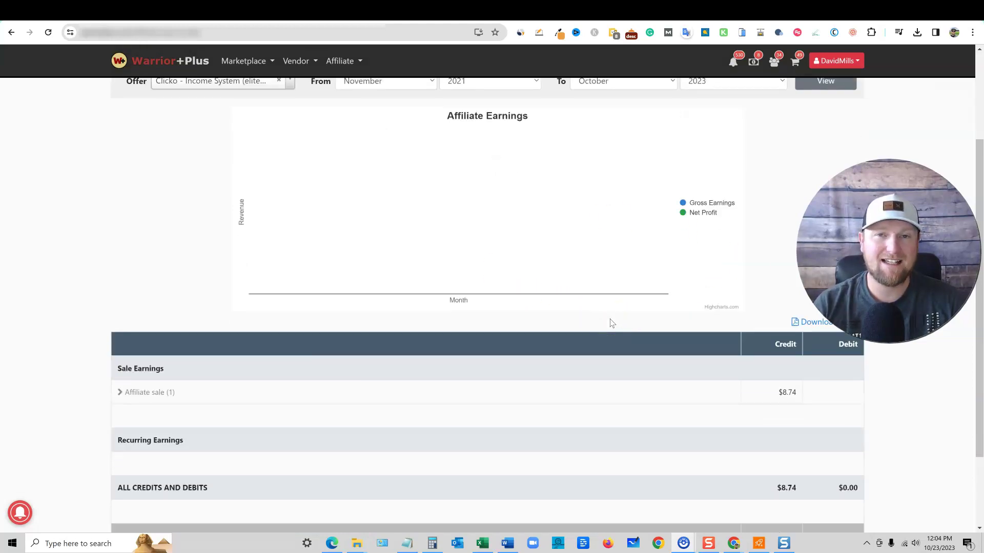
scroll(610, 321, "up", 3)
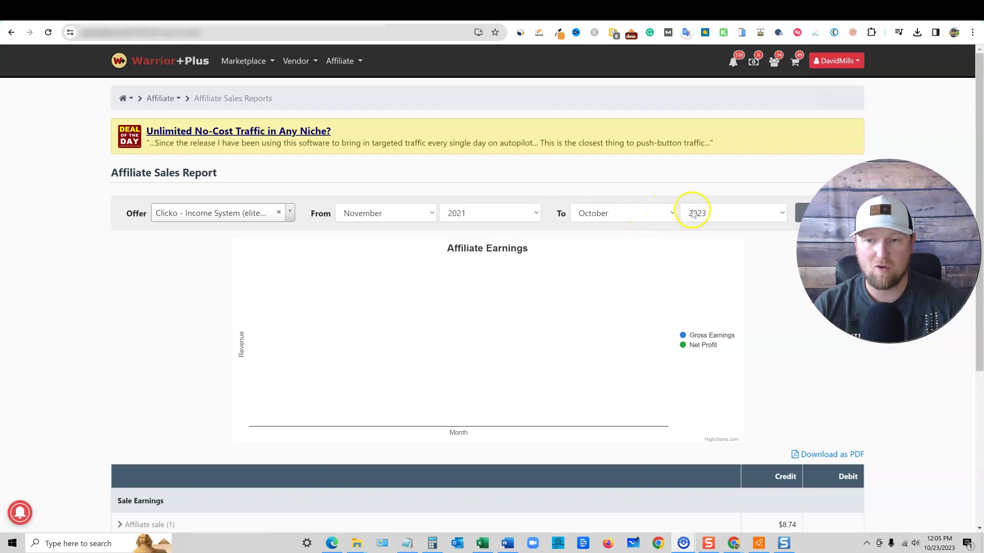
left_click(757, 11)
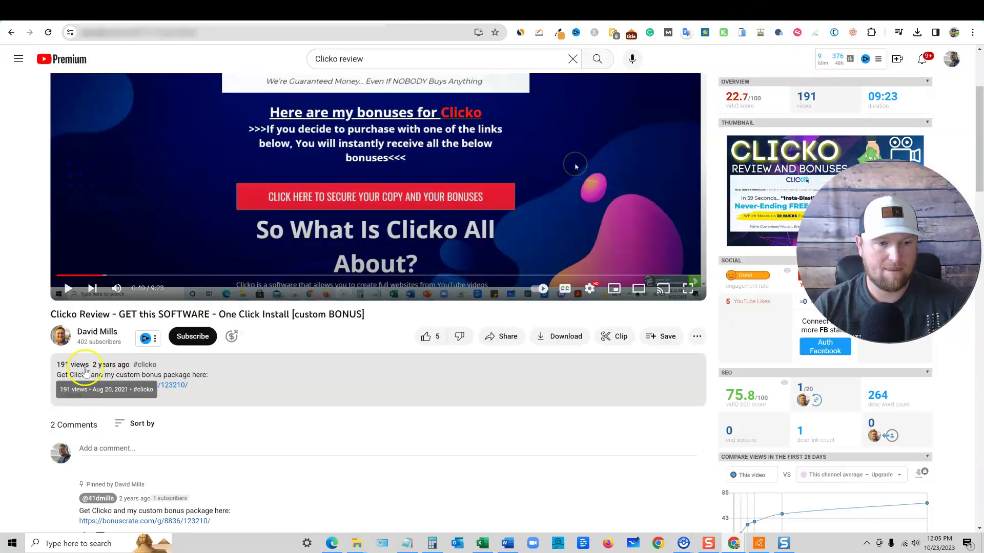
scroll(376, 355, "down", 2)
scroll(628, 239, "up", 2)
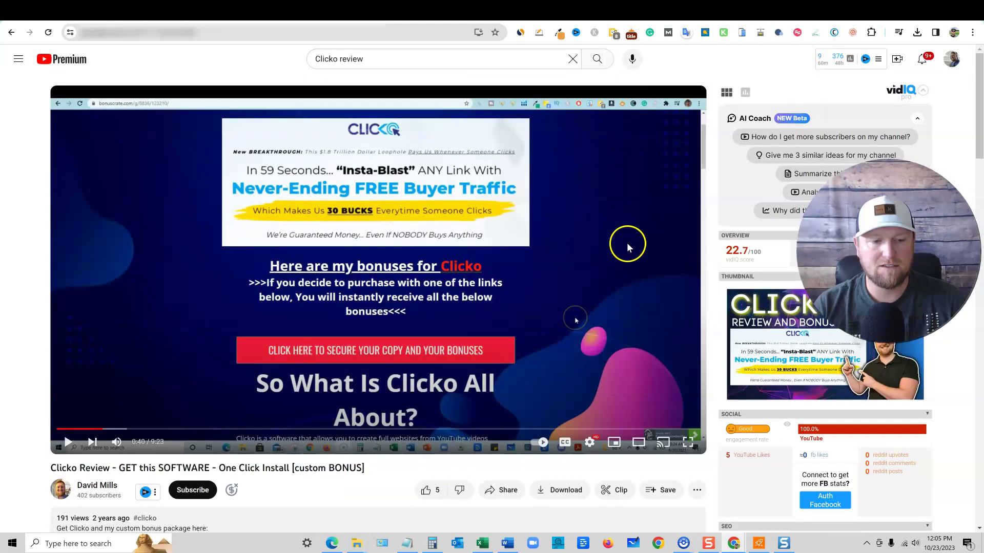
left_click(838, 11)
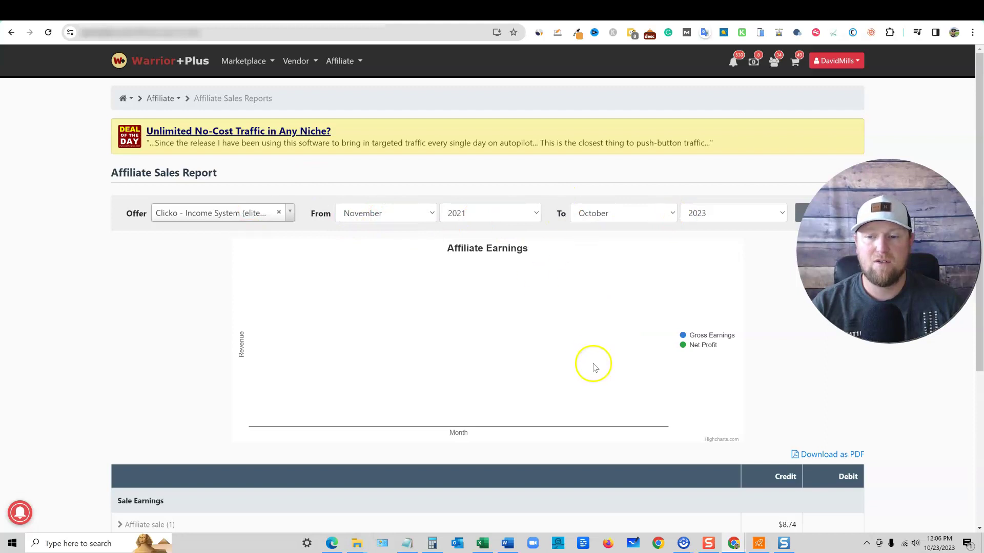
scroll(599, 367, "down", 3)
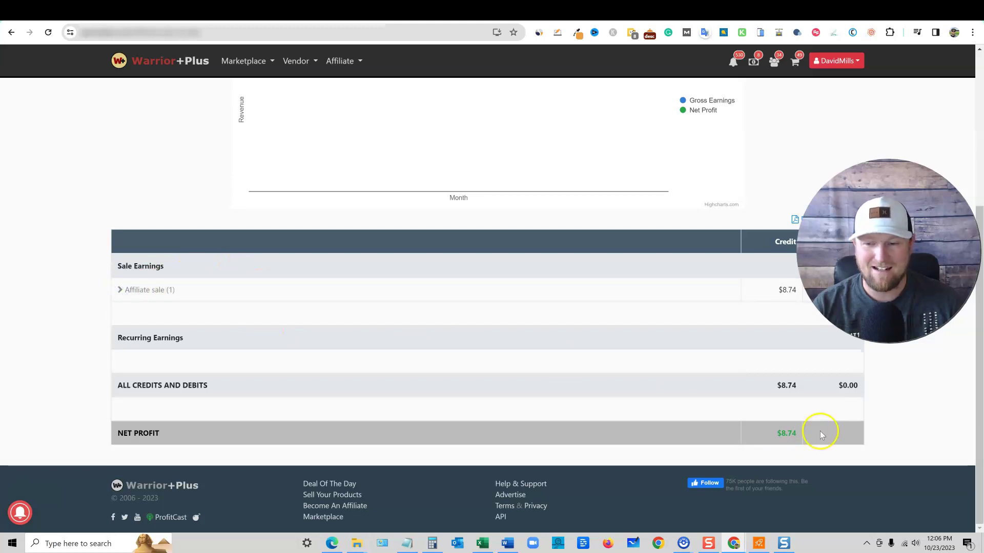
left_click_drag(800, 435, 750, 435)
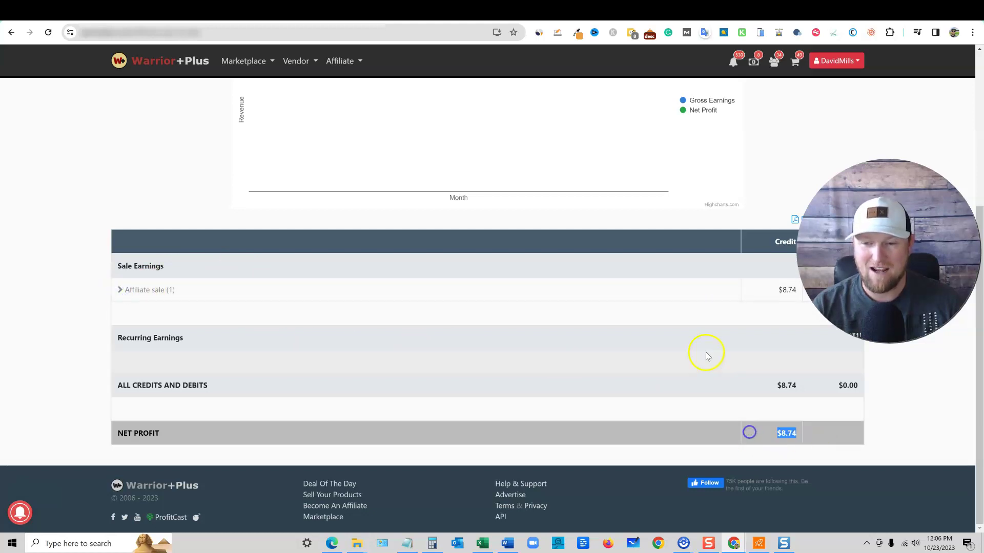
scroll(703, 353, "up", 3)
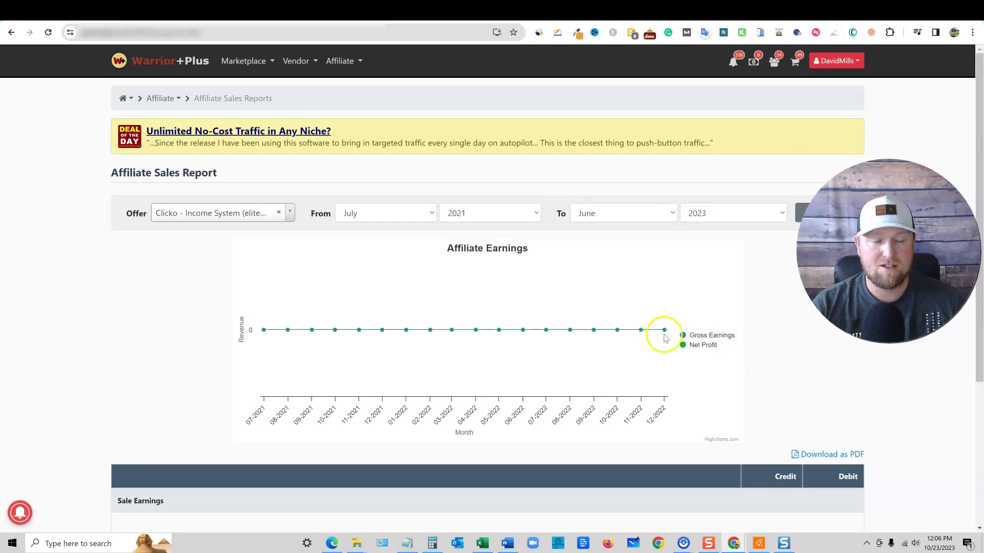
Return to the affiliate stats page and set its time period to All Time
key("alt+Left")
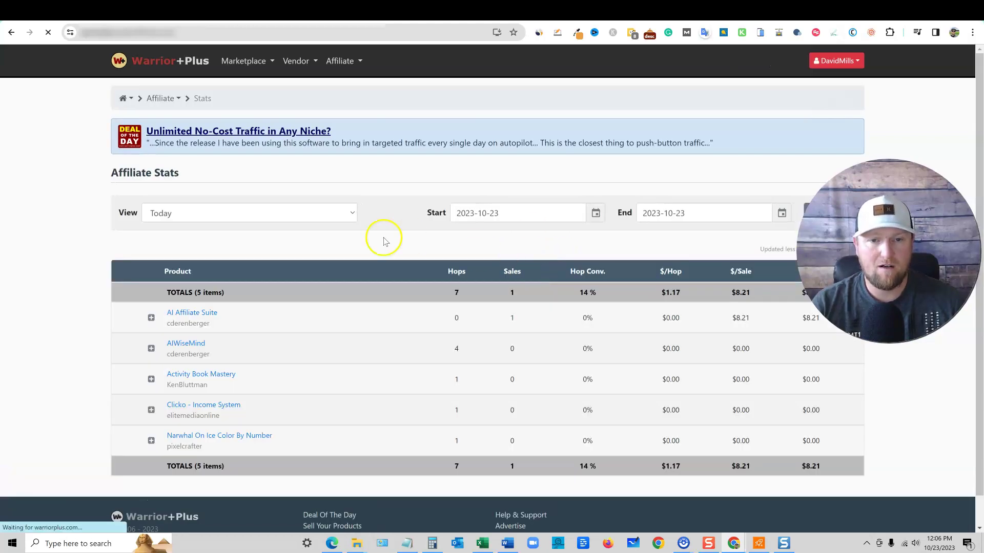
left_click(336, 215)
left_click(246, 353)
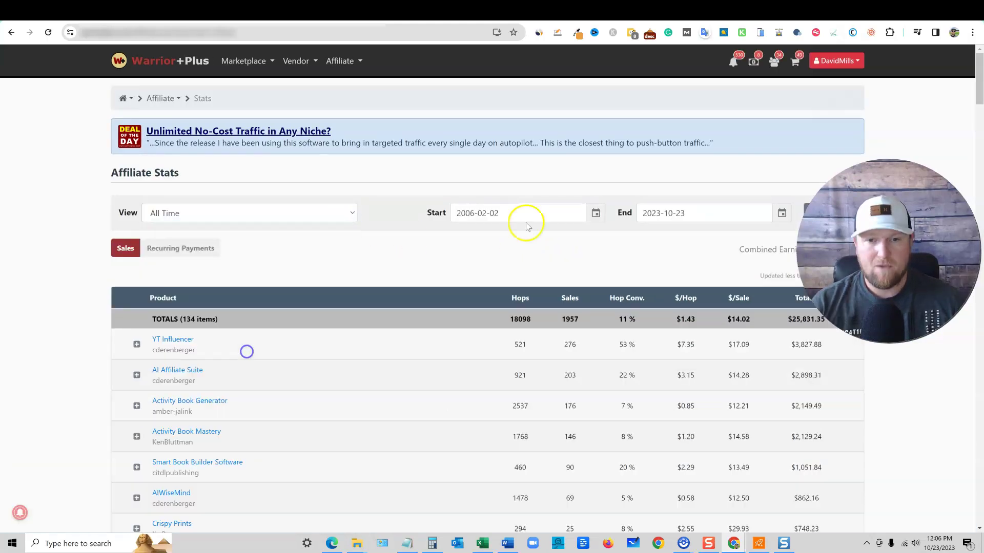
scroll(830, 355, "down", 1)
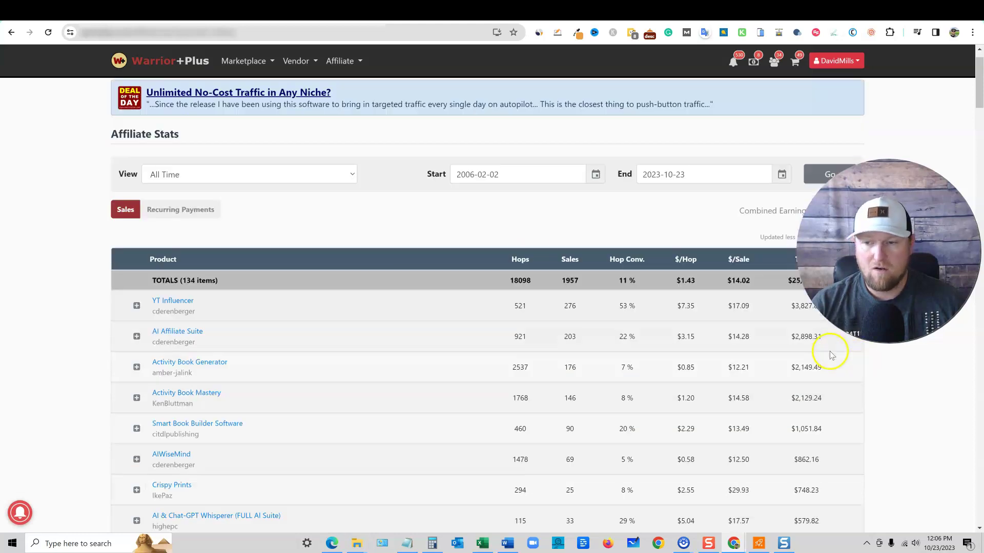
scroll(830, 355, "down", 1)
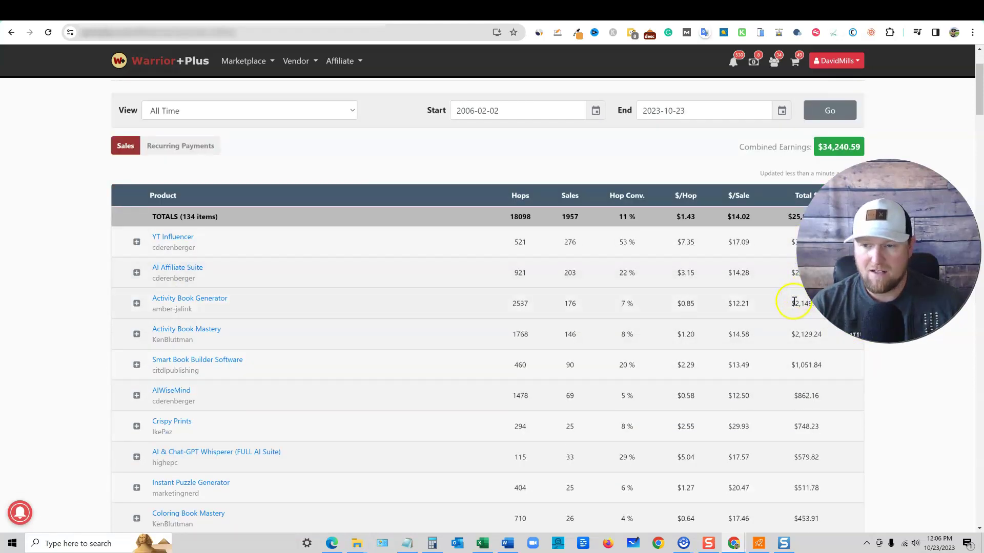
scroll(796, 303, "down", 1)
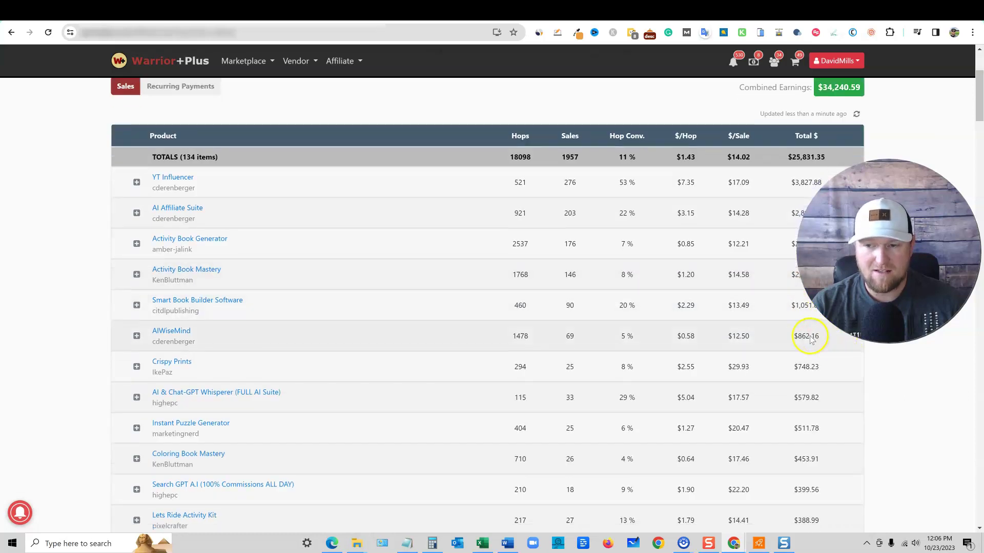
scroll(811, 340, "down", 1)
scroll(807, 325, "down", 1)
scroll(808, 323, "down", 1)
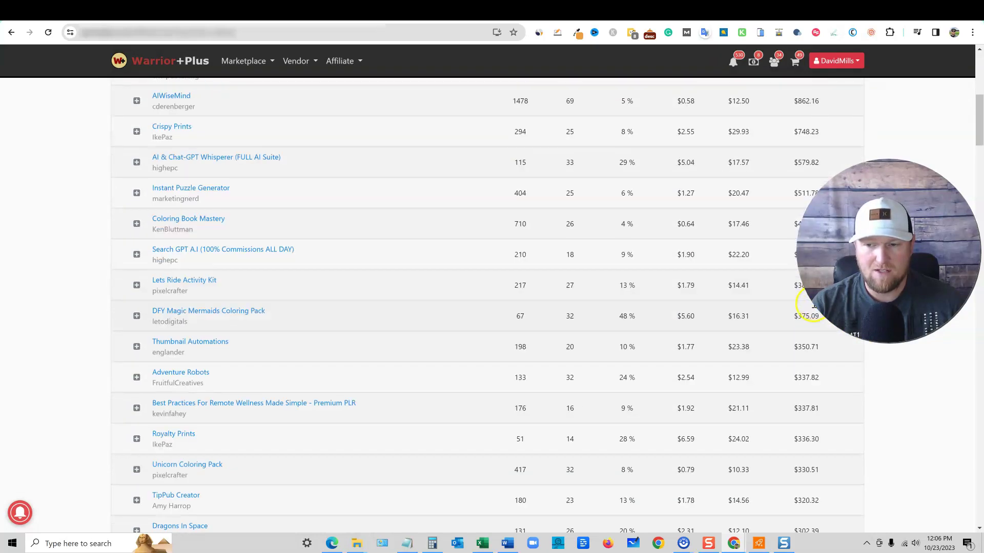
scroll(808, 315, "down", 2)
scroll(809, 303, "down", 1)
scroll(810, 304, "down", 1)
scroll(809, 304, "down", 1)
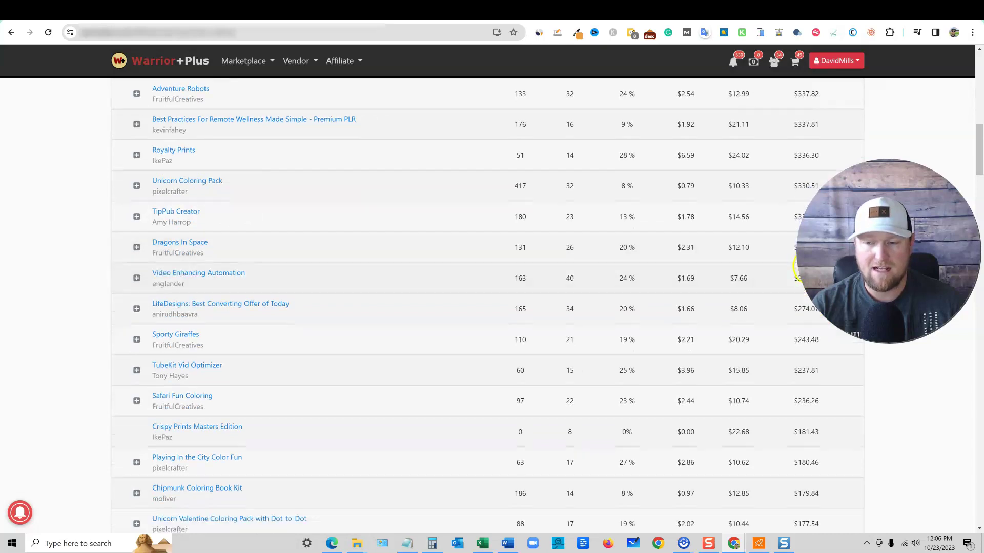
scroll(809, 303, "down", 1)
scroll(809, 304, "down", 1)
scroll(809, 304, "down", 2)
scroll(807, 292, "down", 1)
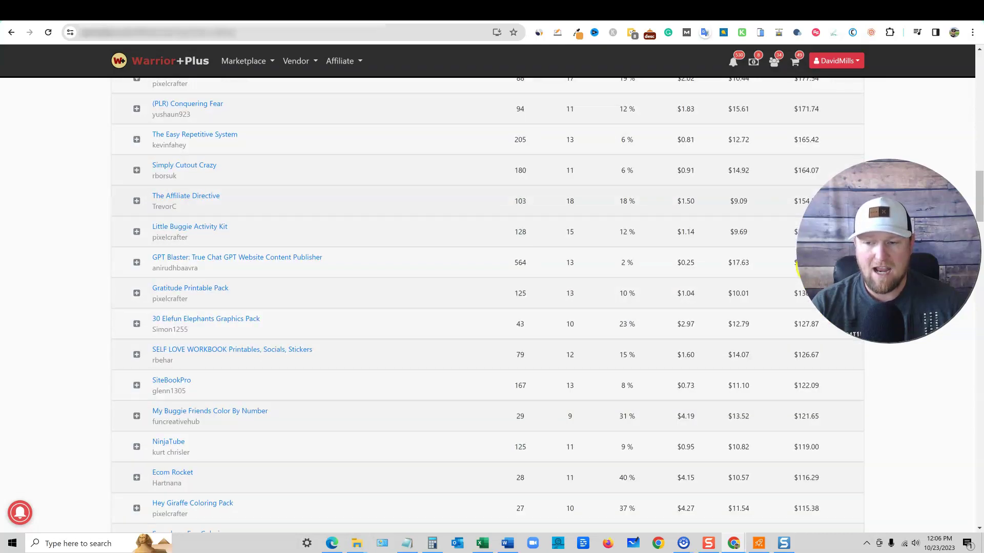
scroll(800, 273, "down", 1)
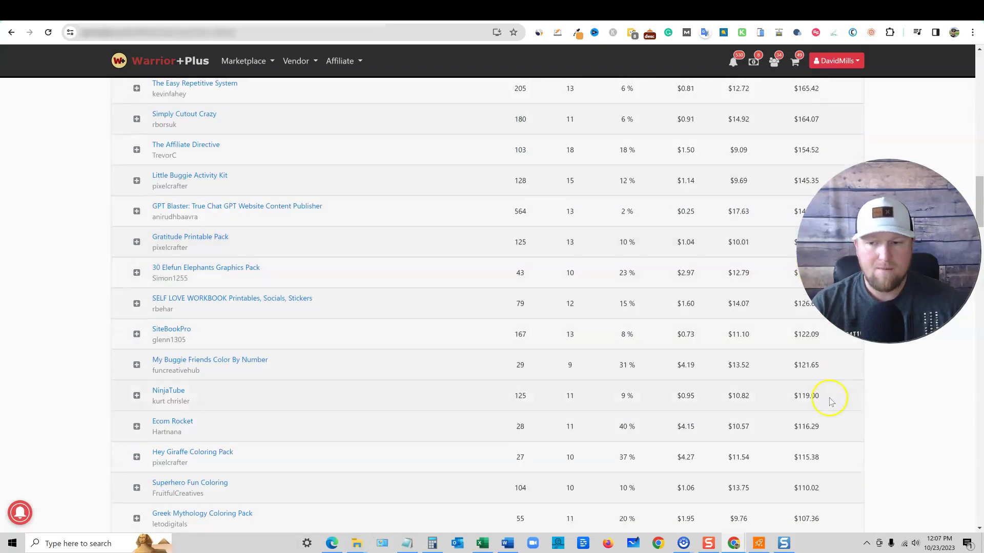
scroll(813, 327, "down", 3)
scroll(814, 327, "down", 3)
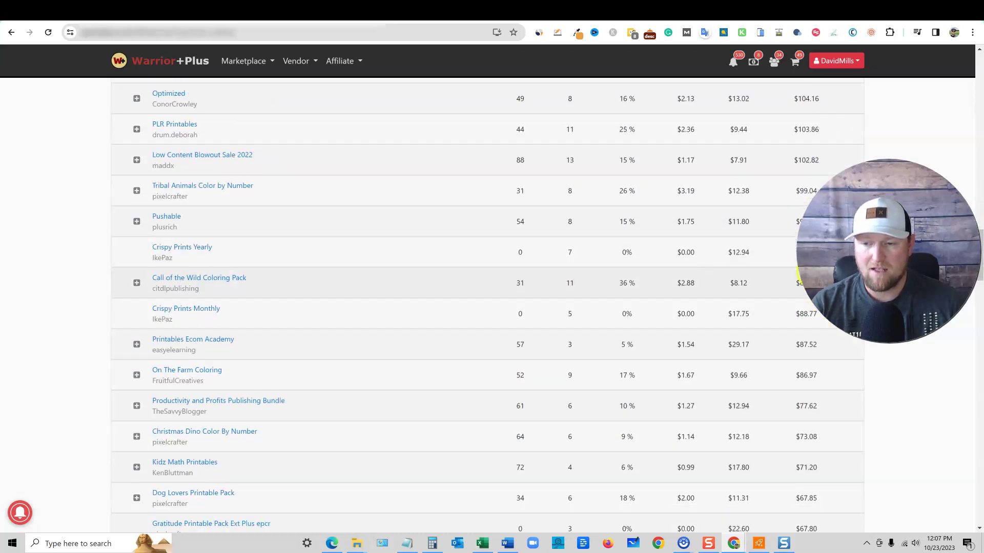
scroll(813, 327, "down", 3)
scroll(813, 326, "down", 2)
scroll(813, 327, "down", 1)
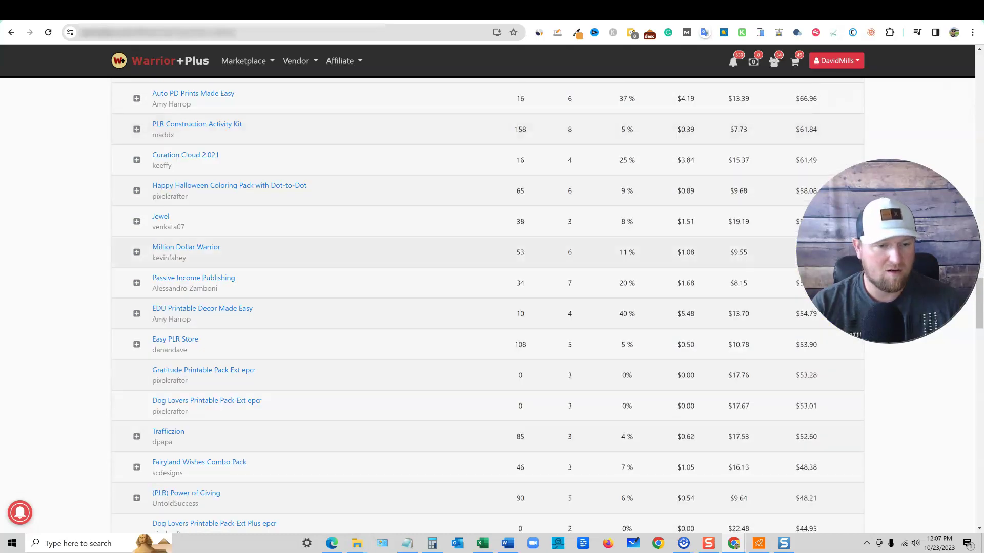
Find 'clicko' on the page, highlight its single sale, then close the find bar
key("ctrl+f")
type("clicko")
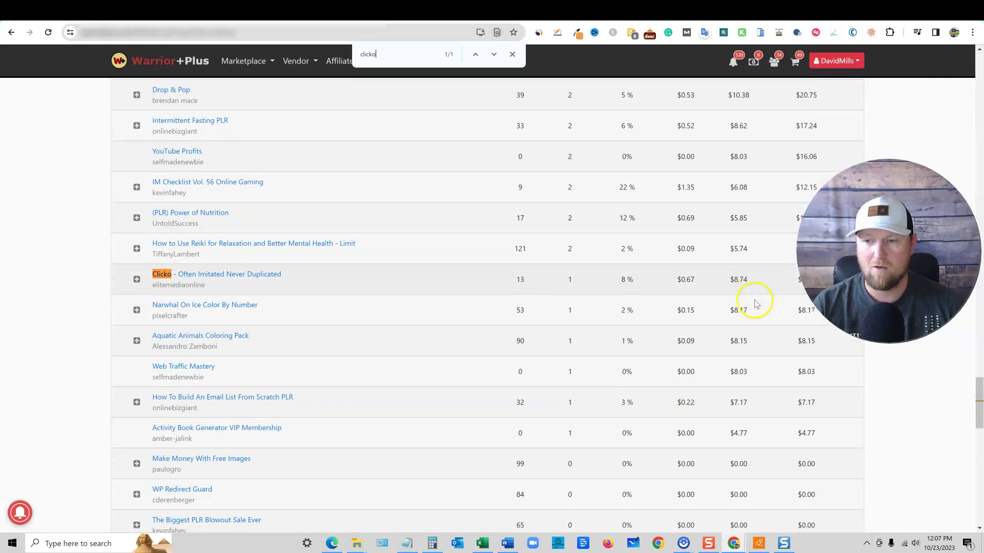
scroll(754, 305, "down", 1)
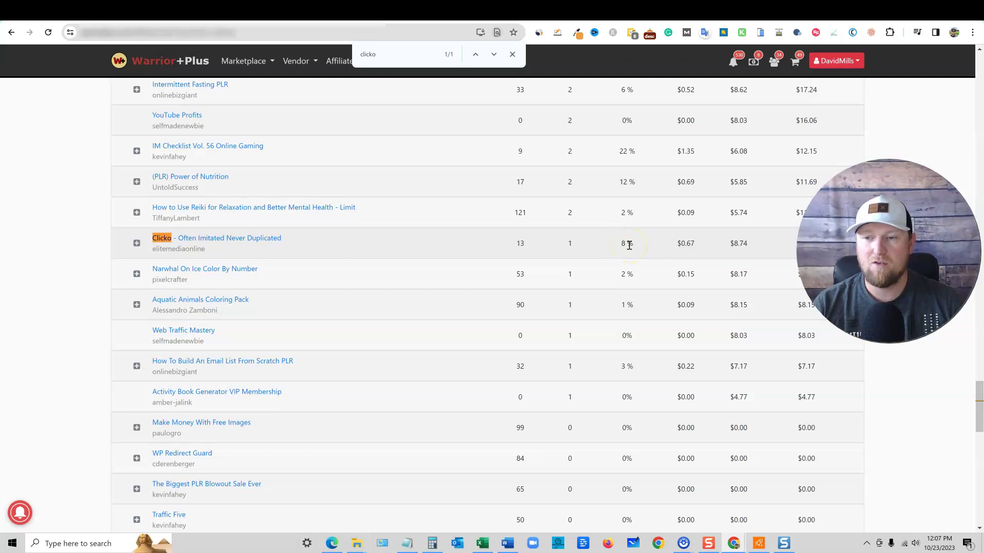
double_click(573, 243)
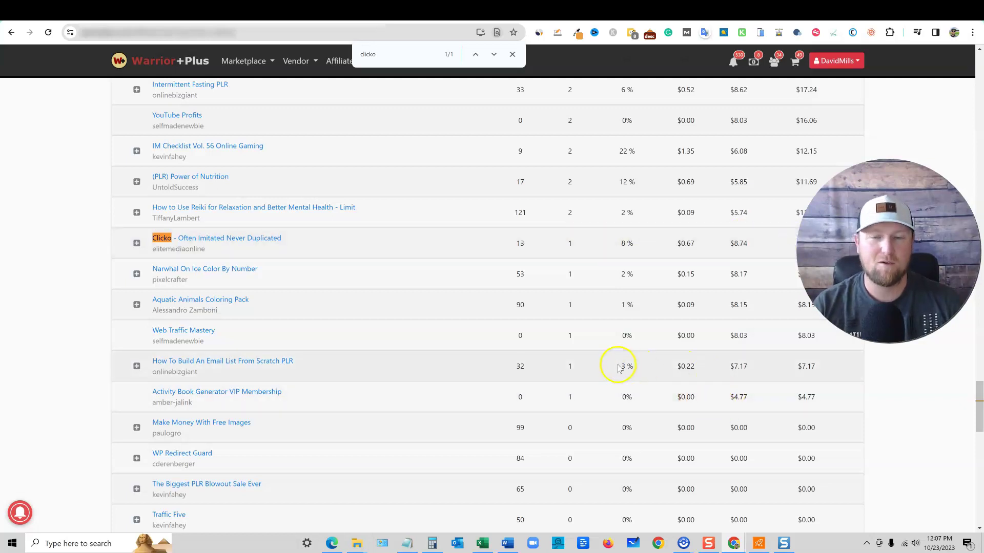
left_click(513, 55)
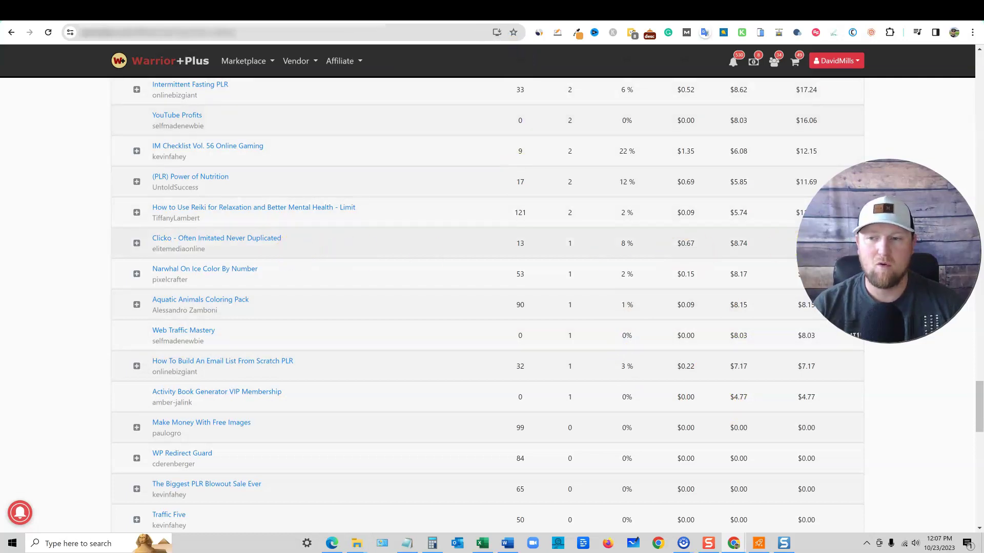
Scroll the all-time stats back up to YT Influencer's 276 sales at the top
left_click(490, 240)
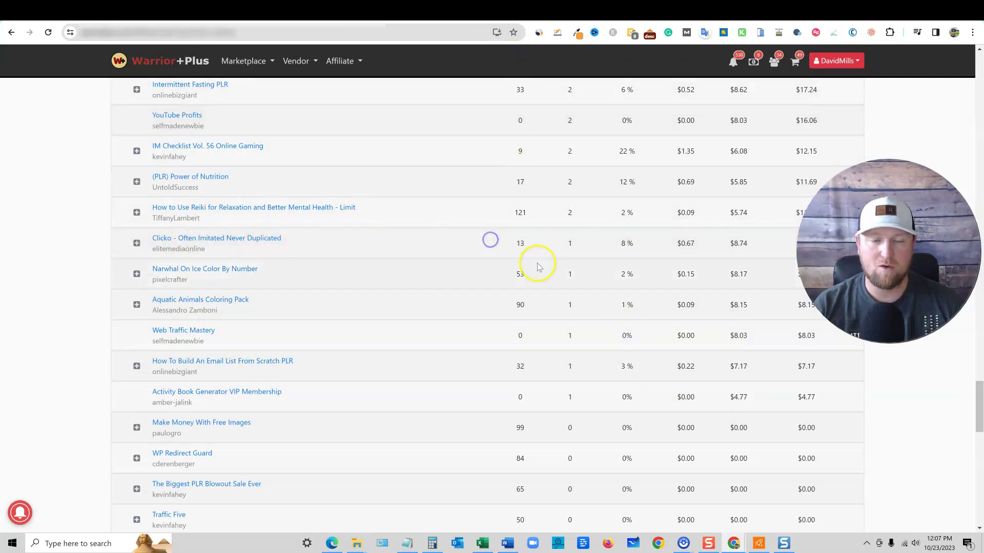
scroll(531, 269, "up", 1)
scroll(497, 415, "down", 2)
scroll(422, 376, "up", 1)
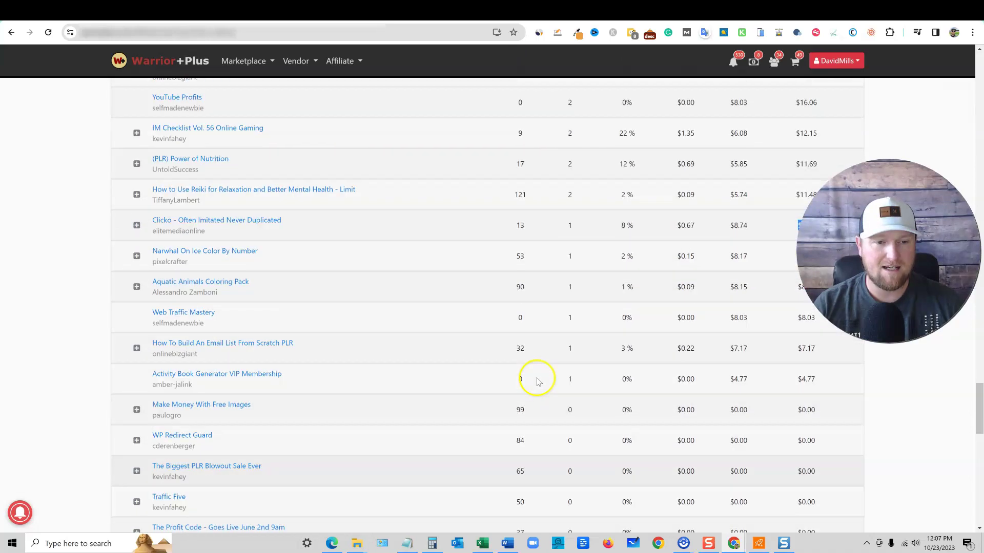
scroll(538, 382, "up", 2)
scroll(628, 408, "up", 2)
scroll(769, 414, "up", 1)
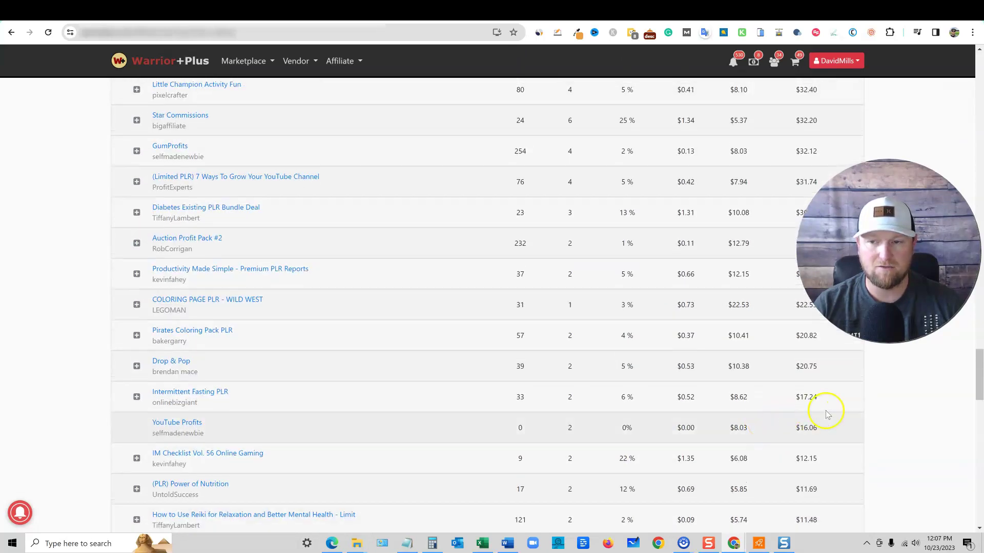
scroll(829, 411, "up", 3)
scroll(828, 409, "down", 2)
scroll(834, 385, "down", 3)
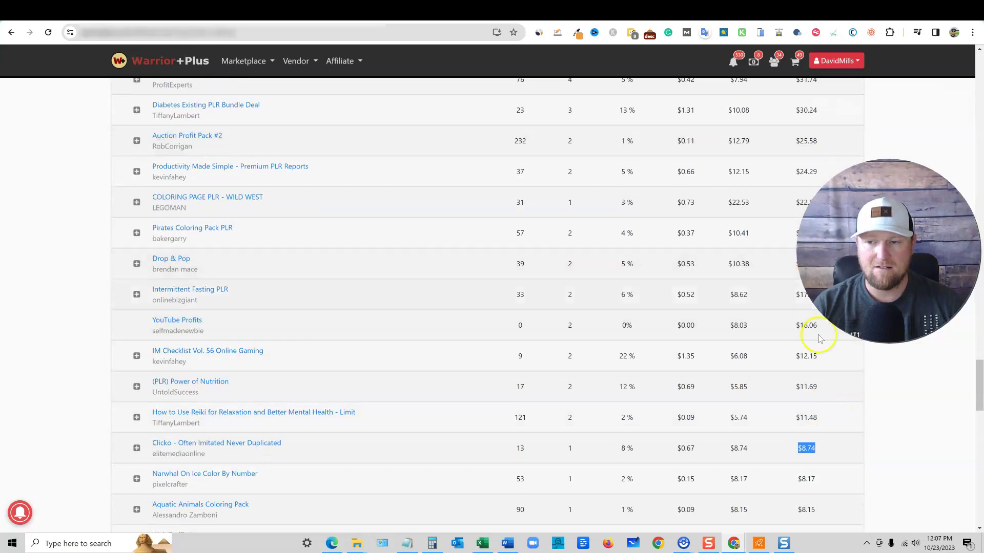
scroll(821, 346, "up", 3)
scroll(830, 359, "down", 1)
scroll(835, 355, "up", 1)
scroll(837, 352, "up", 4)
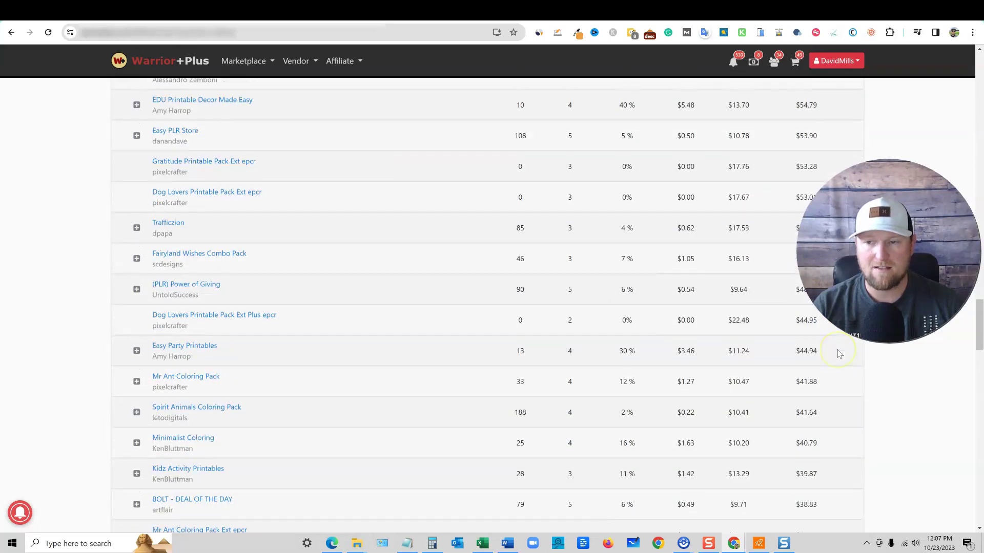
scroll(838, 353, "up", 5)
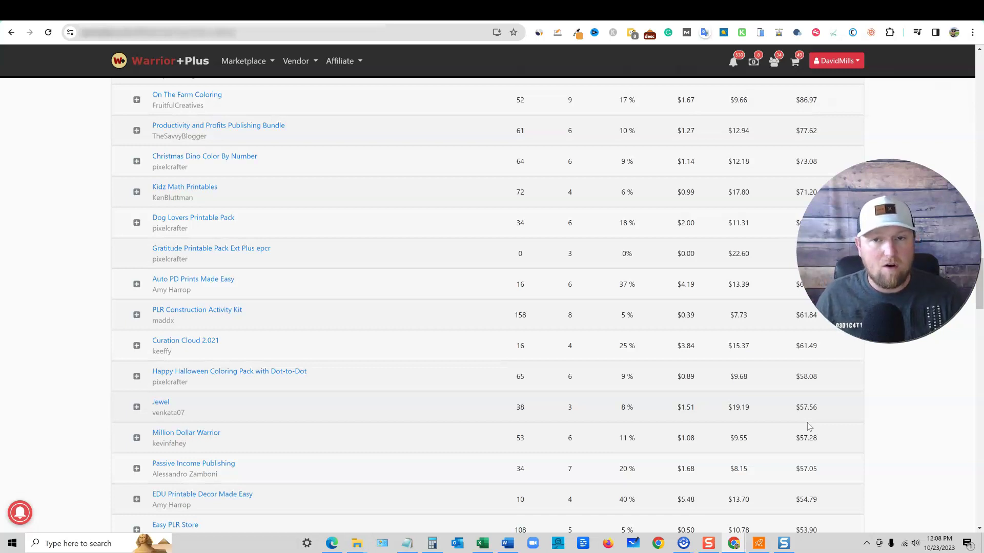
scroll(807, 415, "up", 2)
scroll(803, 385, "up", 3)
scroll(788, 368, "up", 1)
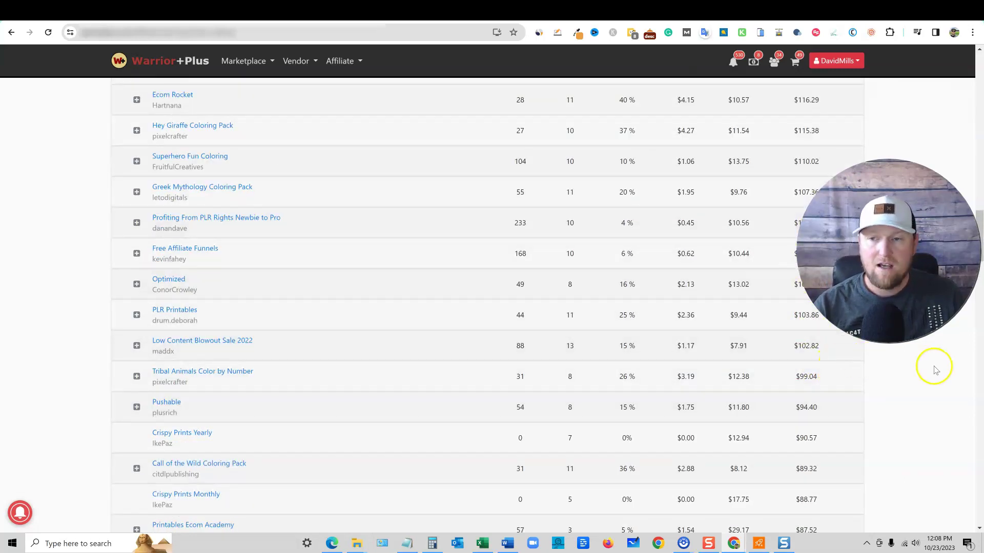
scroll(915, 364, "up", 1)
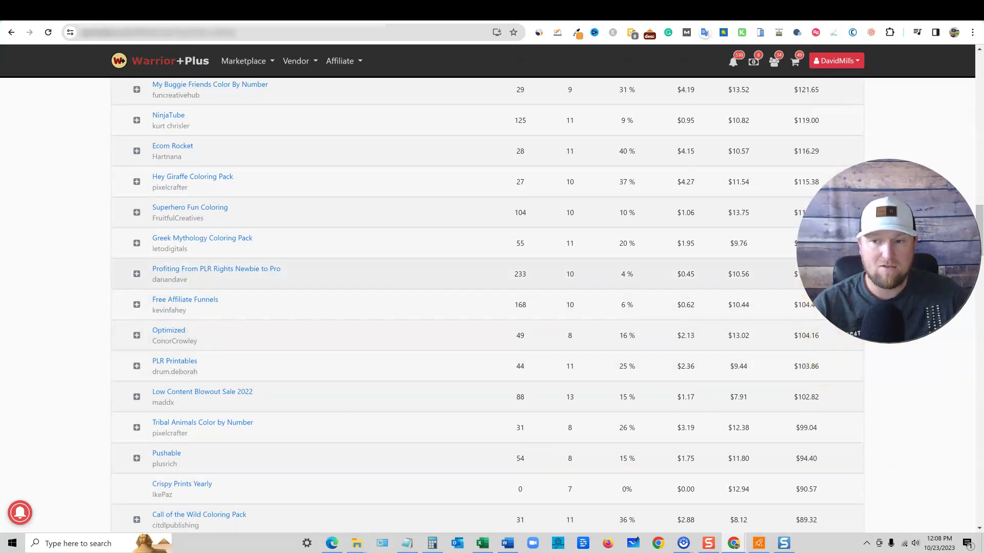
left_click_drag(803, 273, 795, 274)
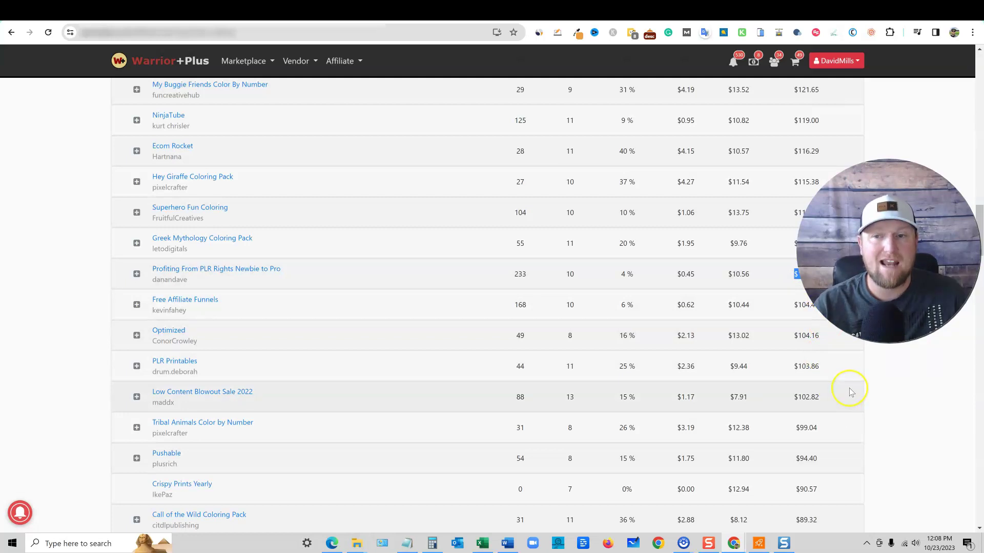
scroll(850, 393, "up", 3)
scroll(850, 392, "up", 2)
scroll(850, 392, "up", 1)
scroll(850, 392, "down", 1)
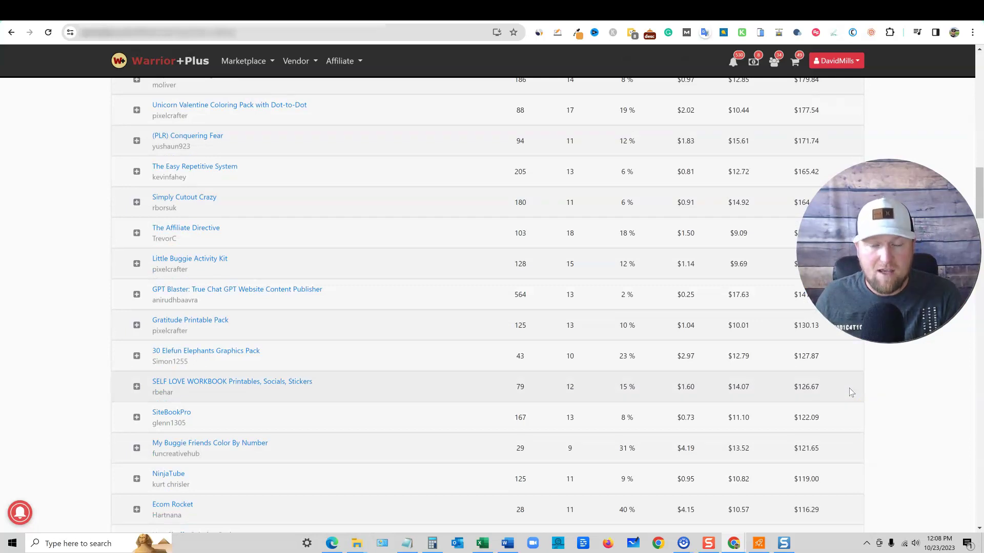
left_click(869, 374)
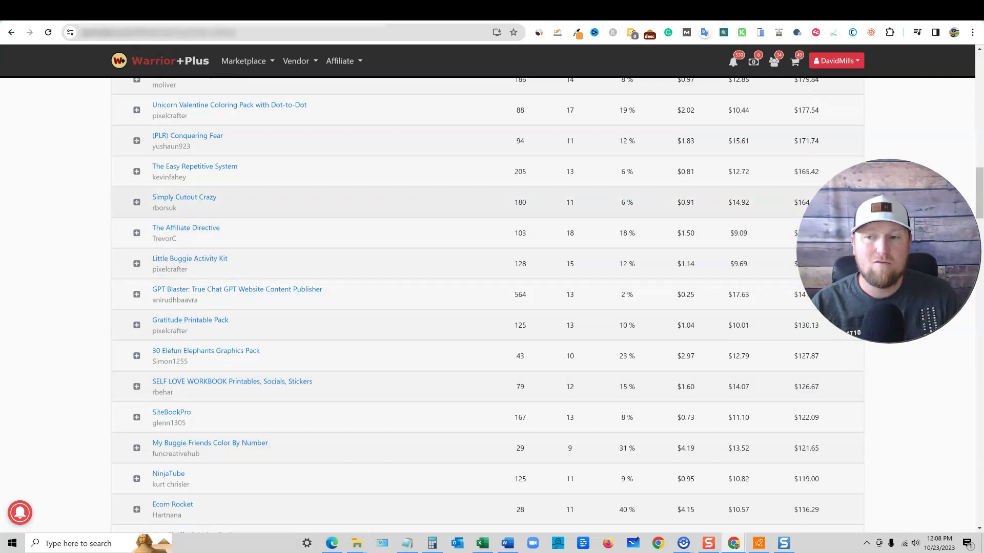
left_click(808, 354)
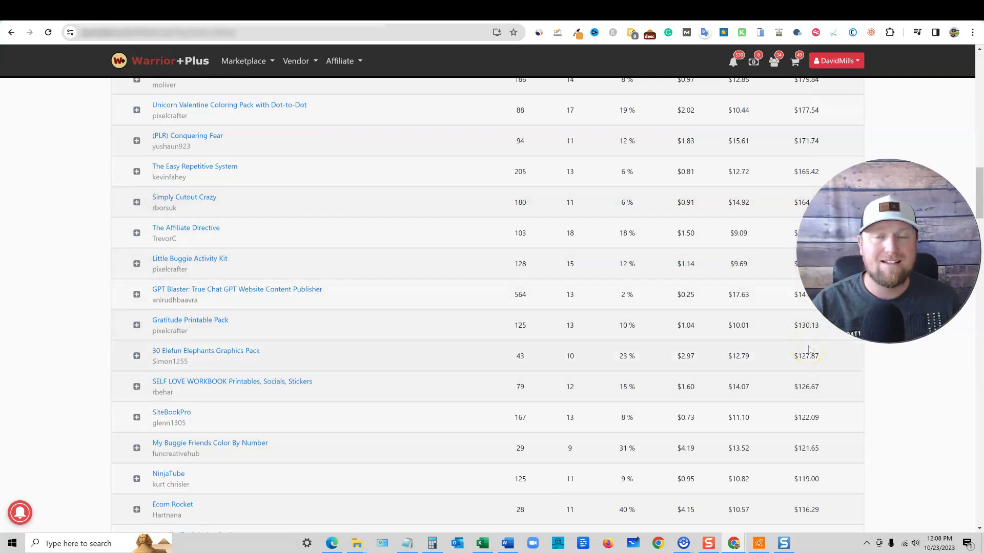
left_click(815, 349)
scroll(817, 351, "up", 1)
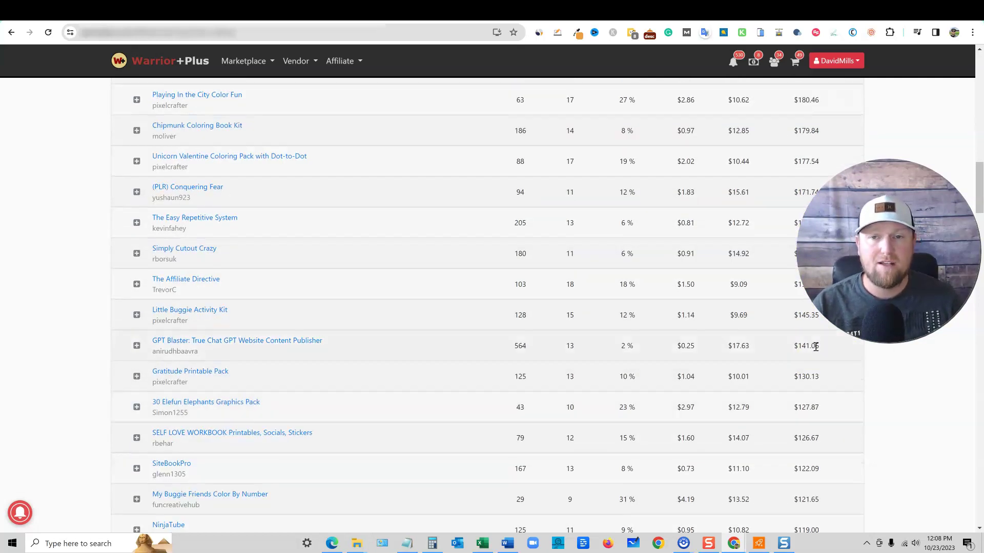
scroll(817, 351, "up", 1)
scroll(816, 350, "up", 1)
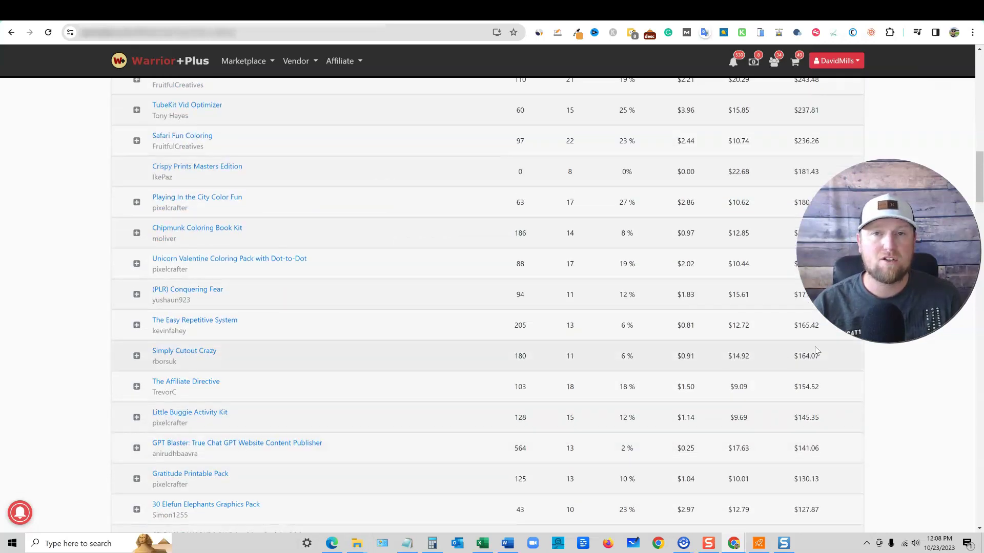
scroll(817, 351, "up", 2)
scroll(816, 350, "up", 1)
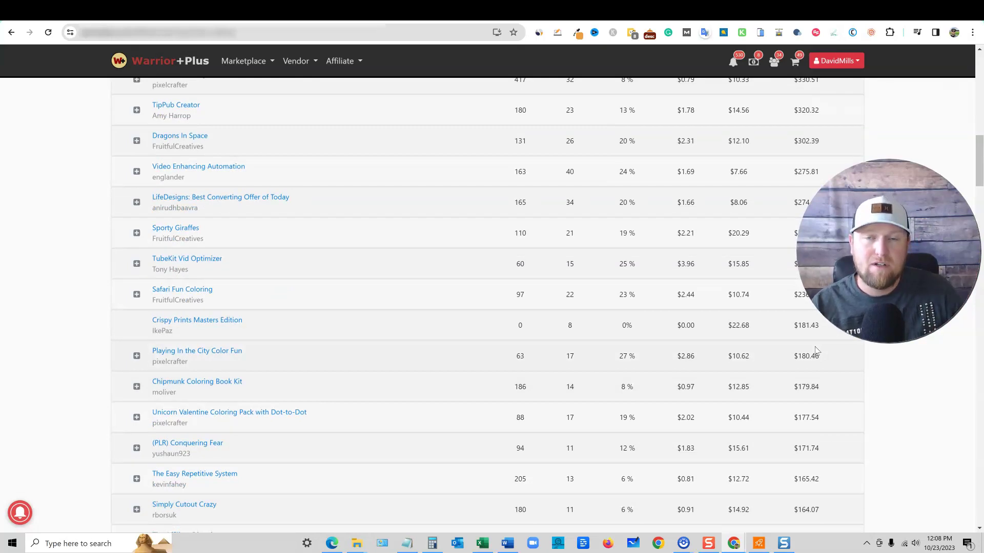
left_click(879, 350)
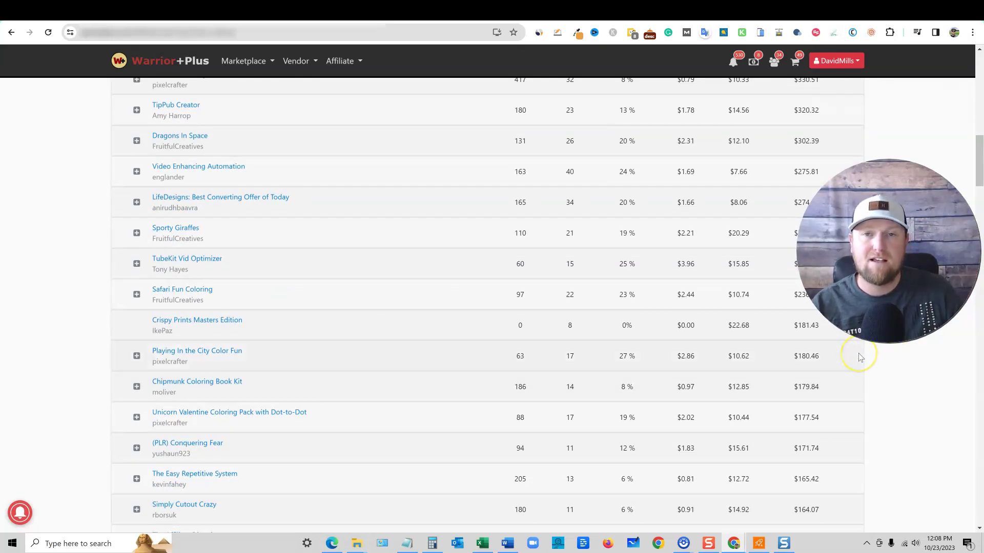
scroll(853, 360, "up", 10)
scroll(837, 364, "down", 1)
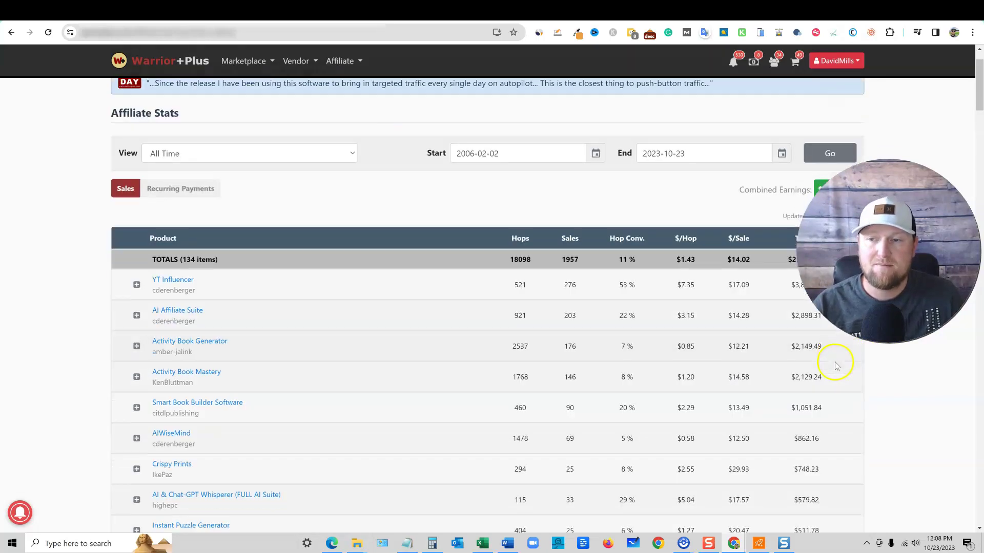
scroll(836, 367, "down", 1)
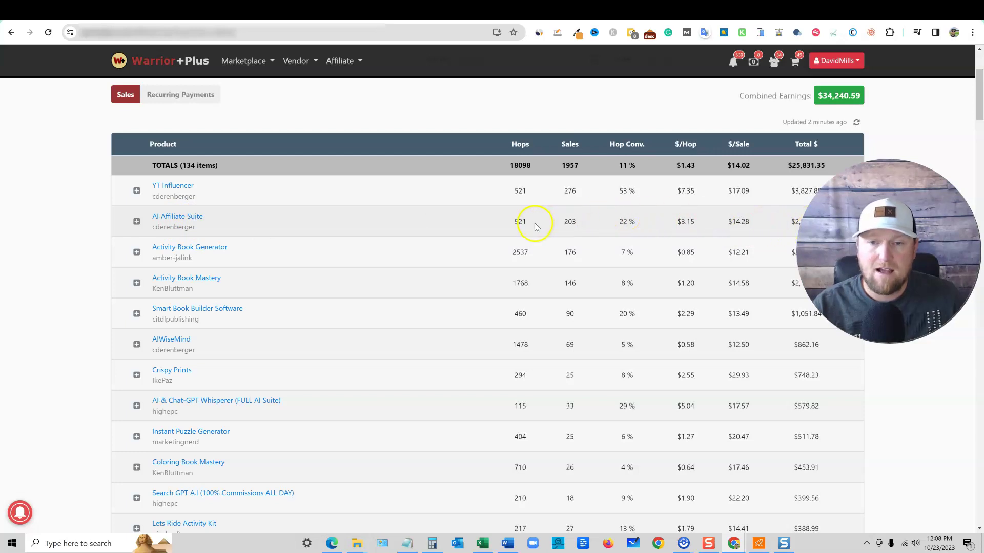
double_click(569, 222)
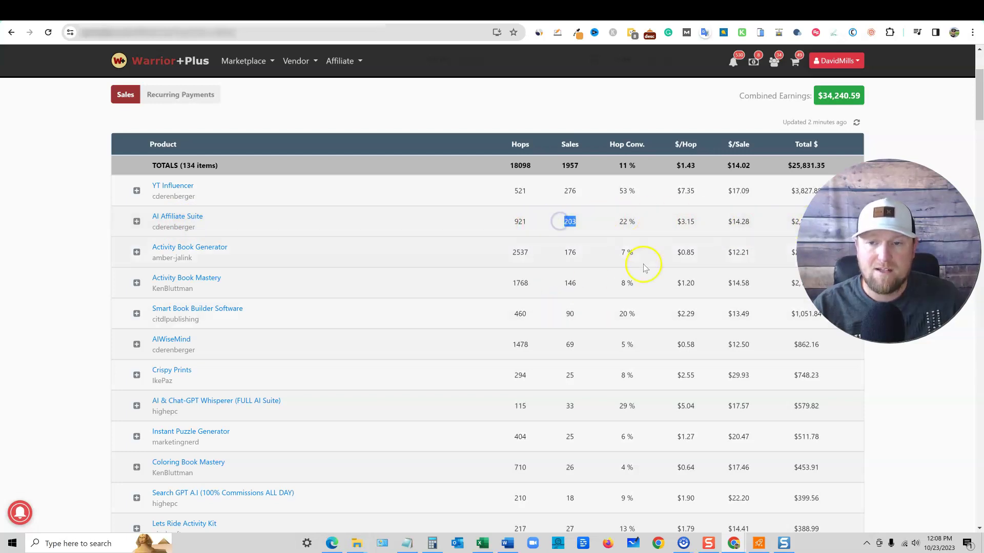
double_click(630, 222)
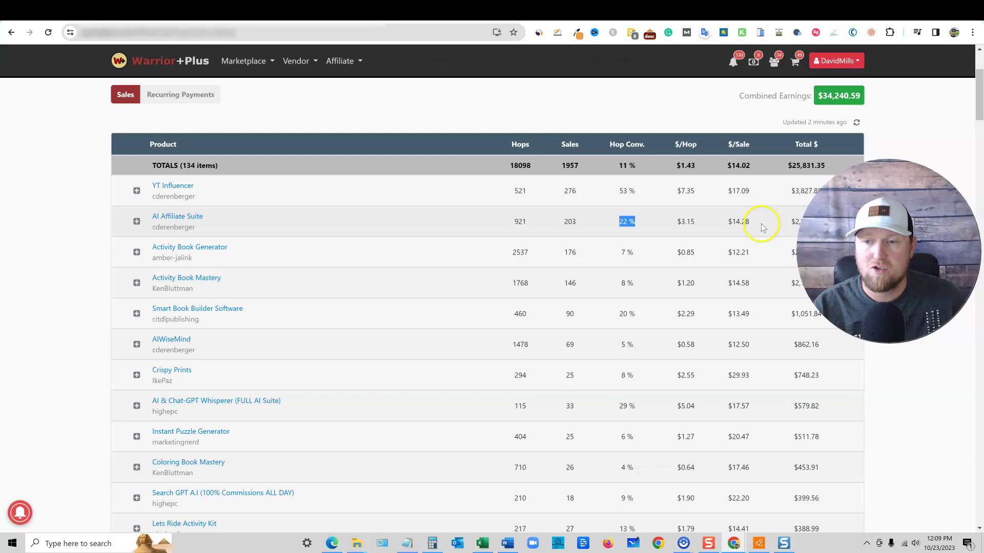
left_click(784, 224)
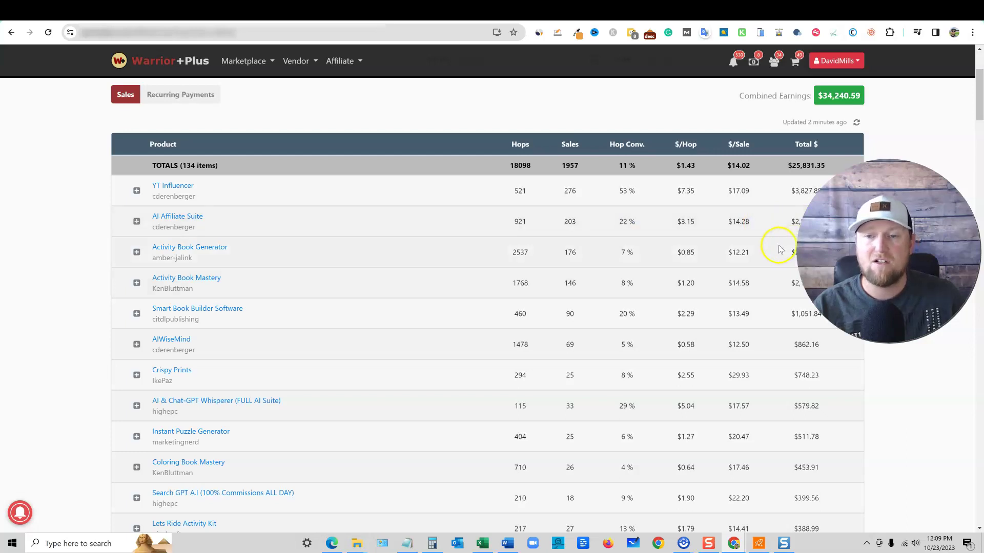